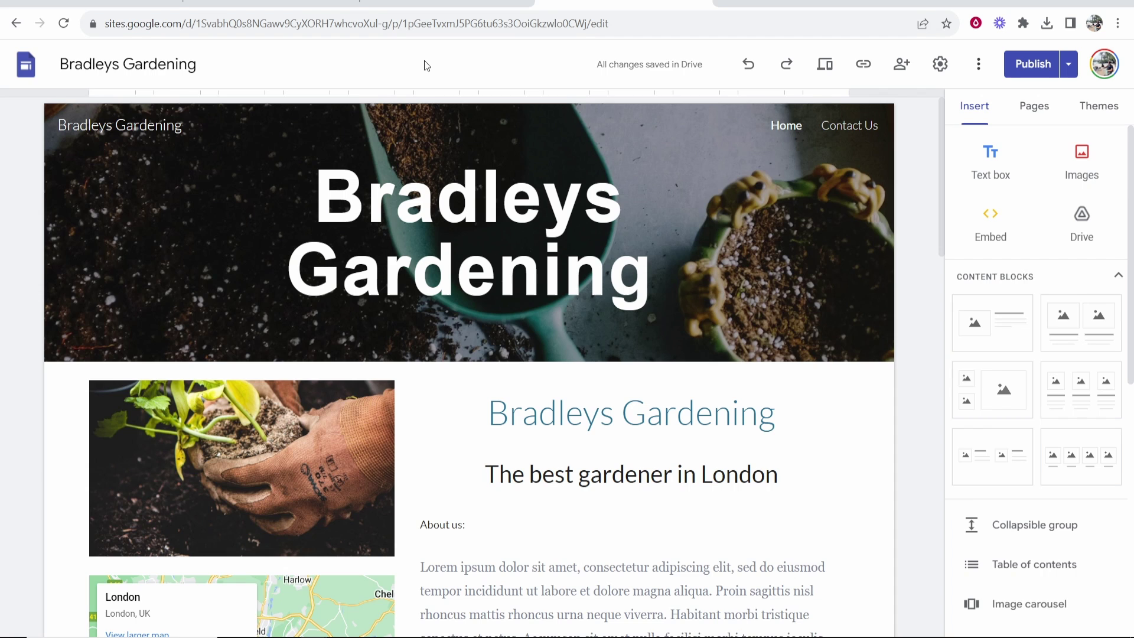
Step: Open Custom domains in the Bradleys Gardening site settings and start the domain setup
{"action": "key", "text": "ctrl+shift+Tab"}
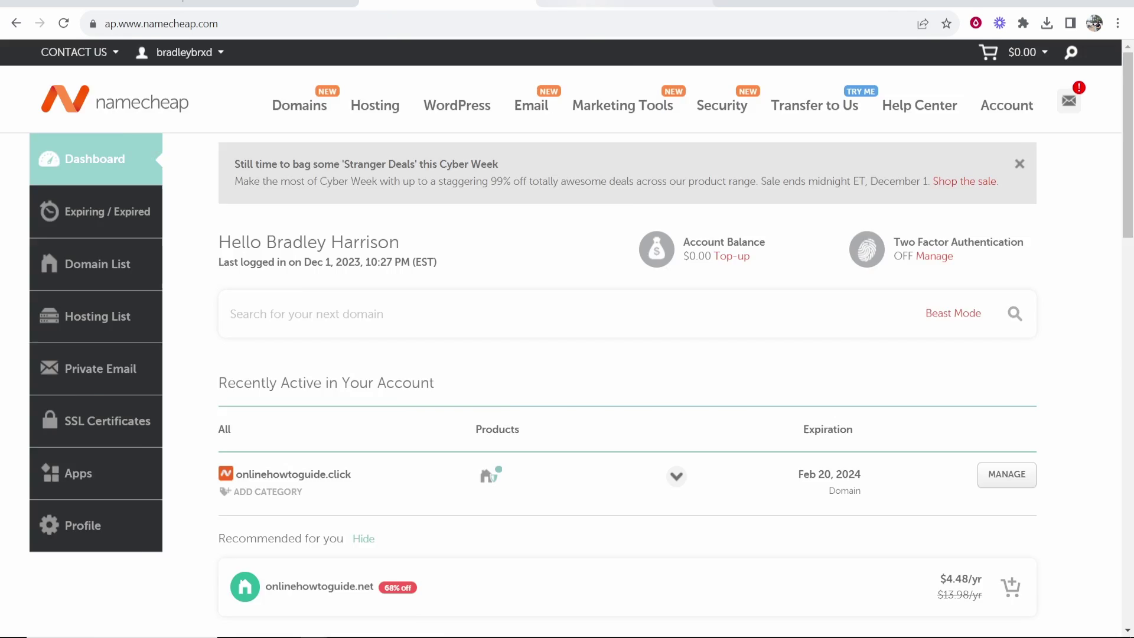
{"action": "left_click", "coordinate": [624, 3]}
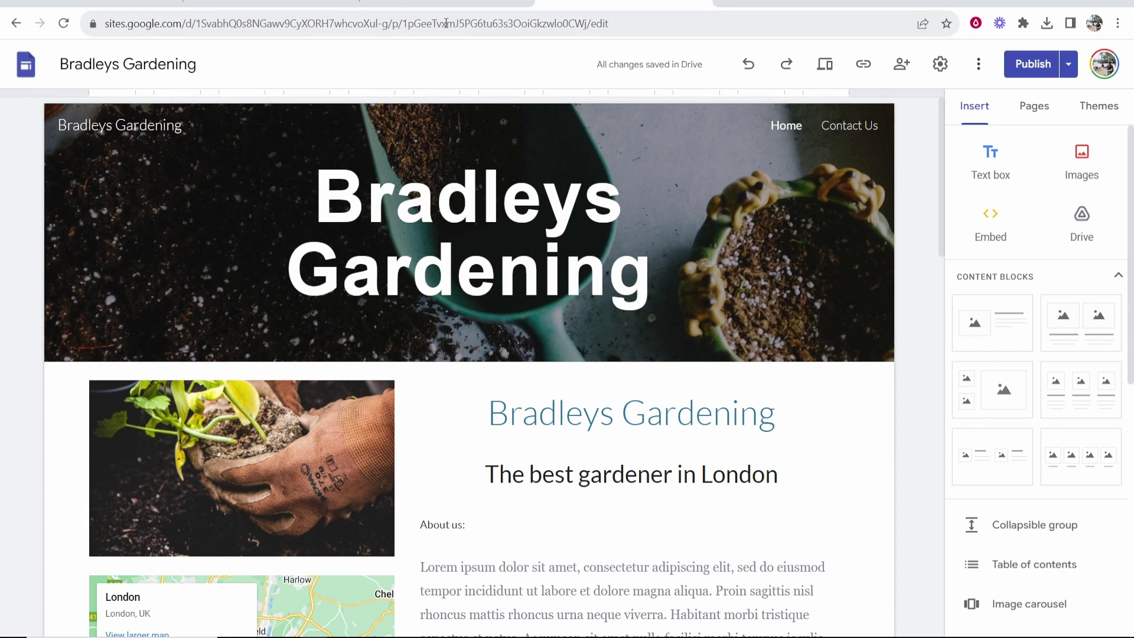
{"action": "left_click", "coordinate": [939, 64]}
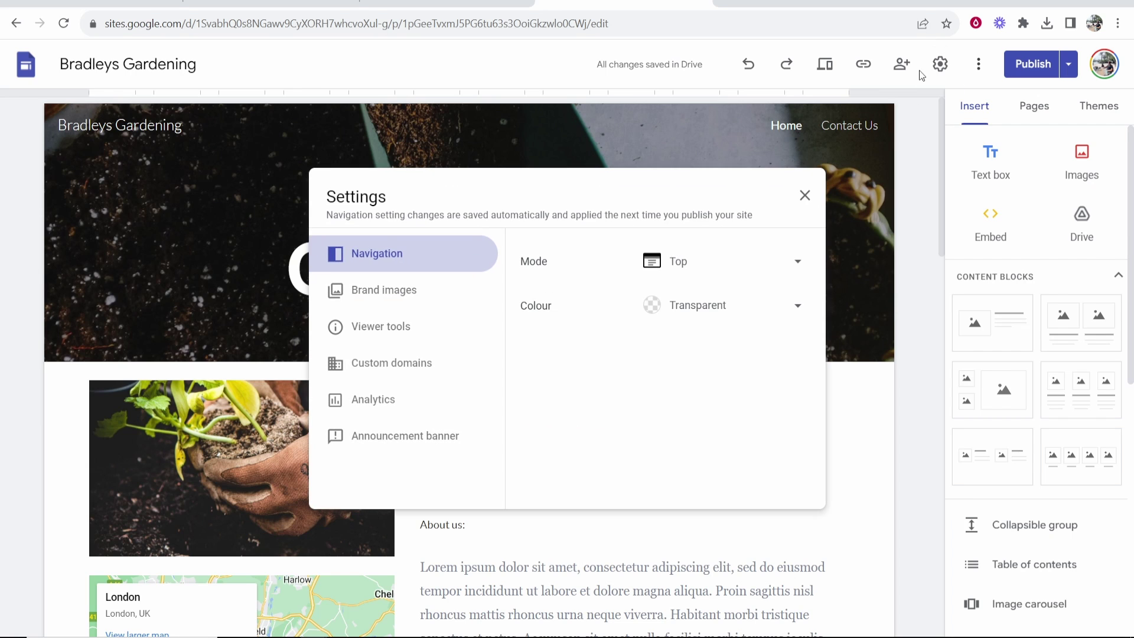
{"action": "left_click", "coordinate": [381, 372]}
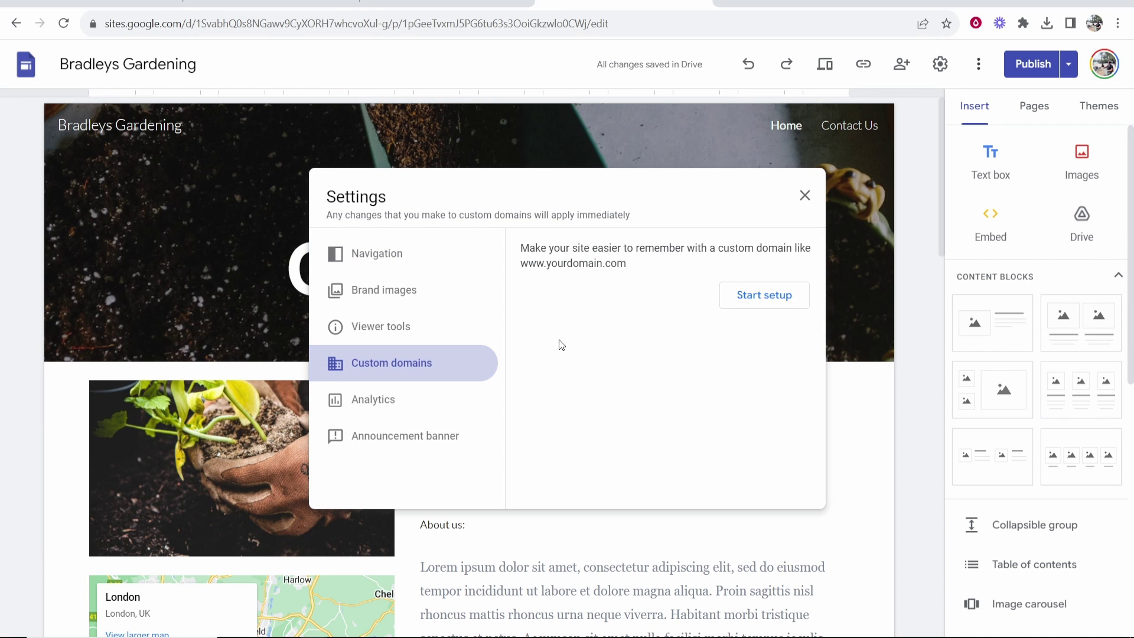
{"action": "left_click", "coordinate": [757, 296]}
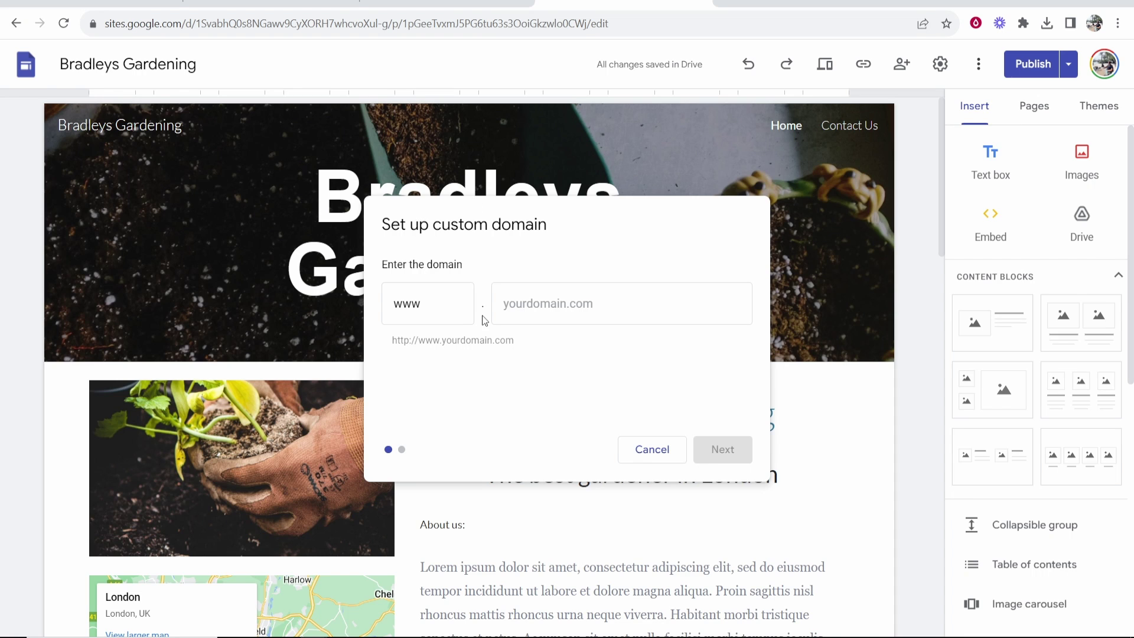
{"action": "left_click", "coordinate": [415, 4]}
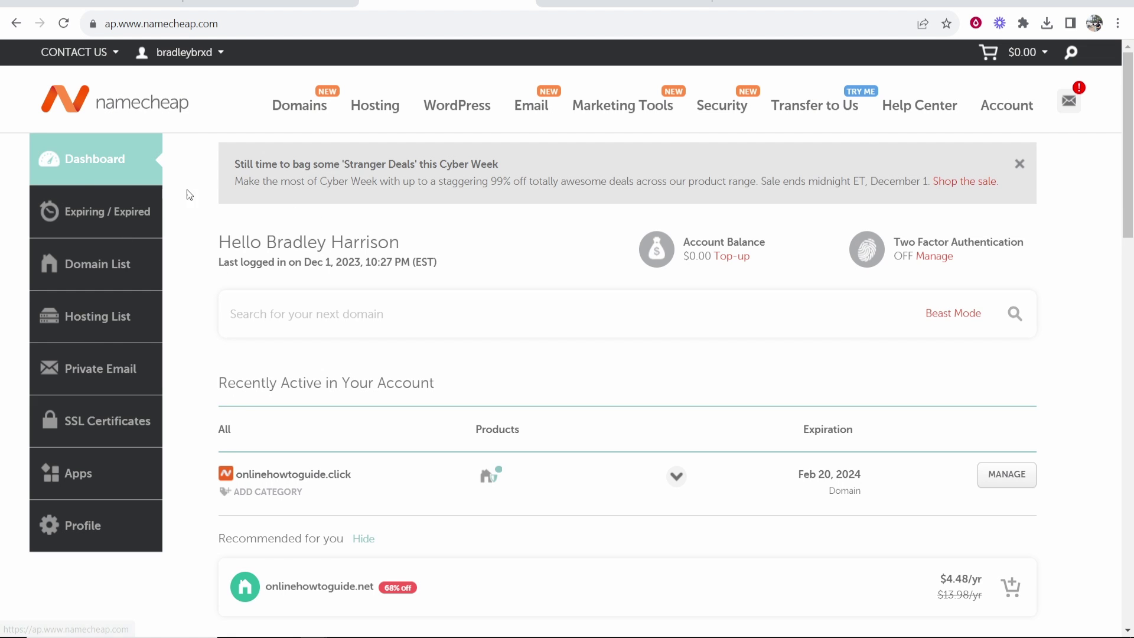
Step: Copy the domain name woodprofitsyt.online from the Namecheap domain list
{"action": "scroll", "coordinate": [341, 208], "scroll_direction": "down", "scroll_amount": 5}
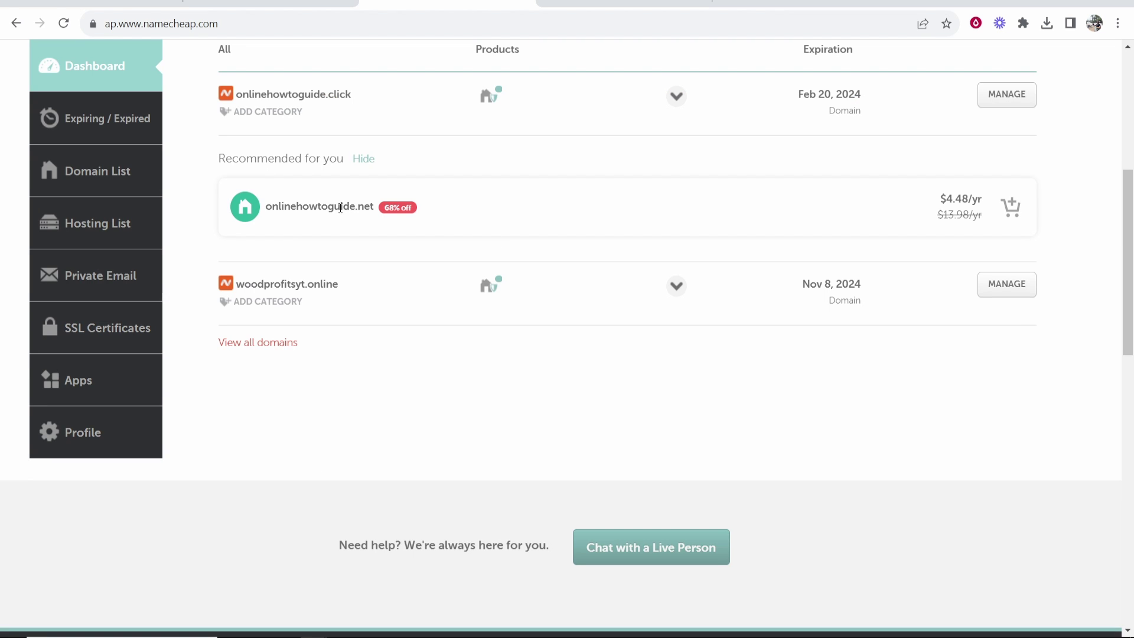
{"action": "left_click_drag", "start_coordinate": [336, 281], "coordinate": [241, 288]}
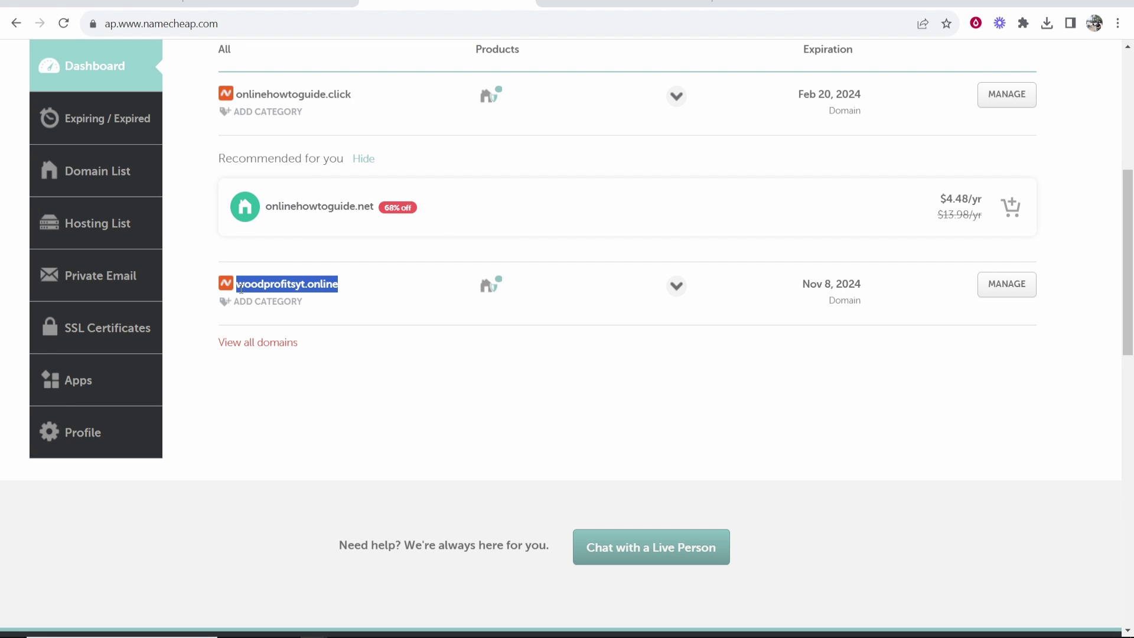
{"action": "right_click", "coordinate": [263, 284]}
{"action": "left_click", "coordinate": [304, 295]}
Step: Paste woodprofitsyt.online into the custom domain field and follow the 'verify your ownership' link
{"action": "left_click", "coordinate": [591, 4]}
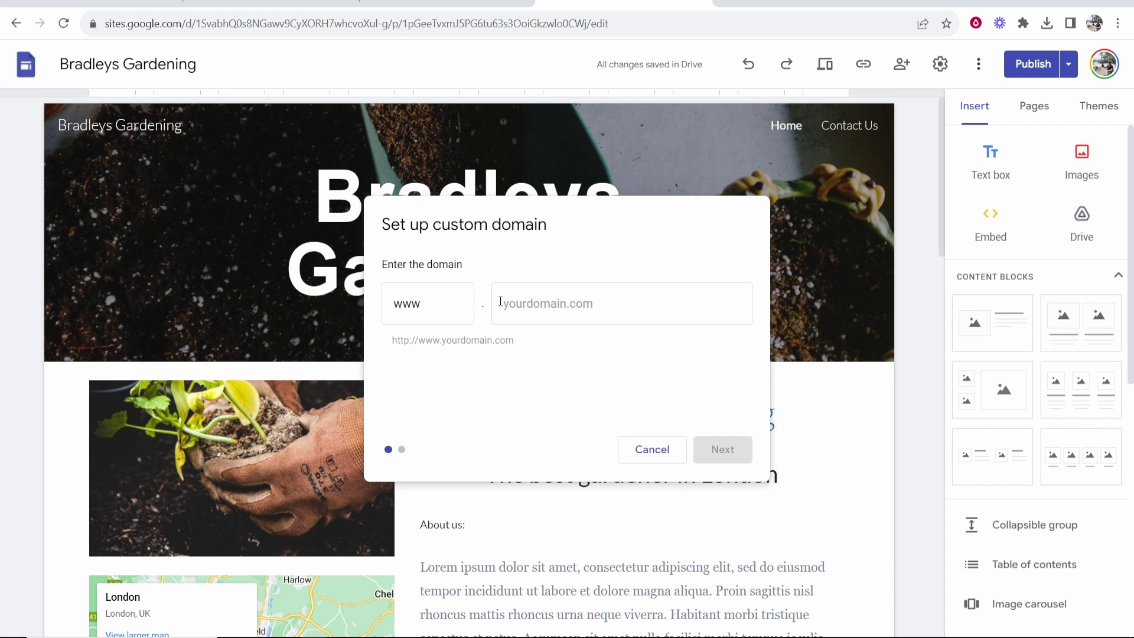
{"action": "left_click", "coordinate": [561, 304]}
{"action": "right_click", "coordinate": [561, 304]}
{"action": "left_click", "coordinate": [596, 409]}
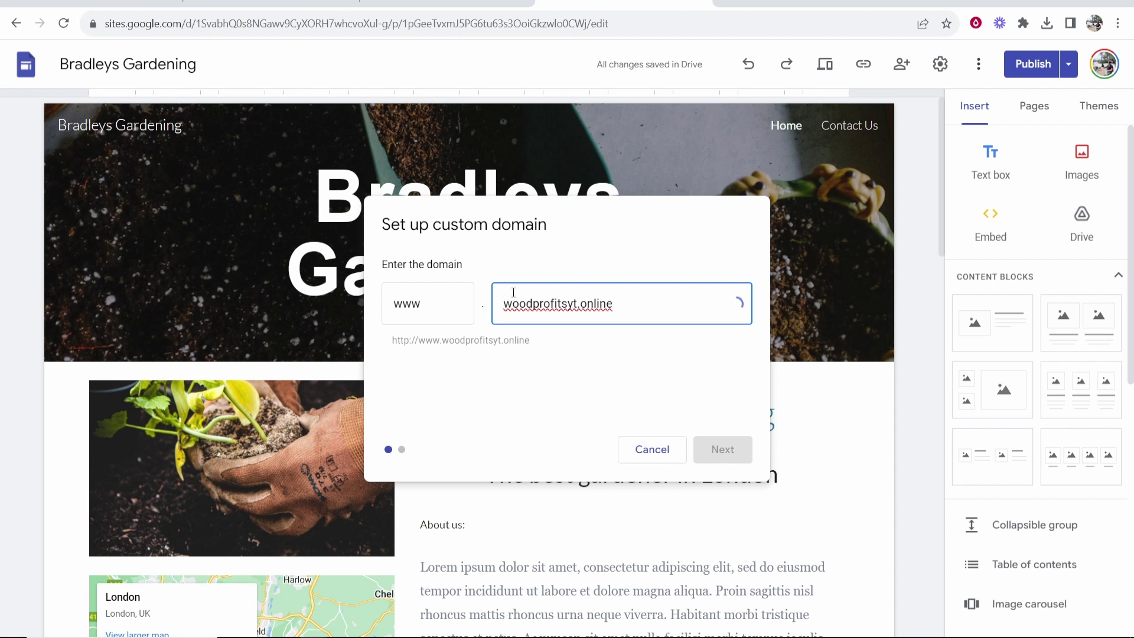
{"action": "left_click_drag", "start_coordinate": [391, 341], "coordinate": [530, 343]}
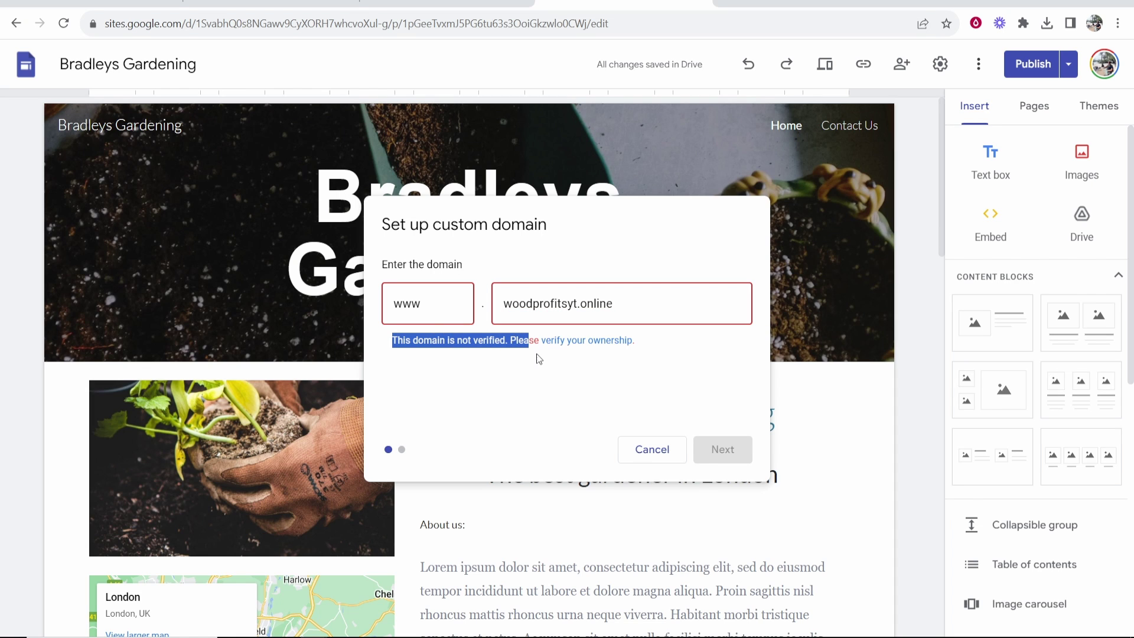
{"action": "left_click", "coordinate": [536, 353]}
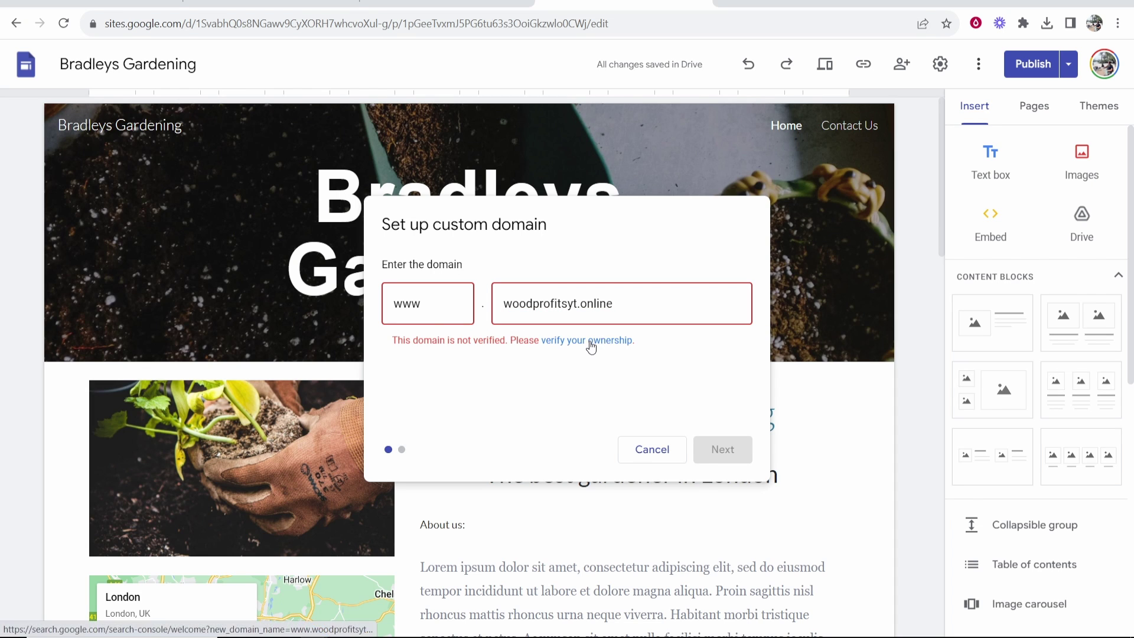
Step: Continue with the prefilled woodprofitsyt.online domain property in Search Console to obtain its TXT record
{"action": "left_click", "coordinate": [591, 342]}
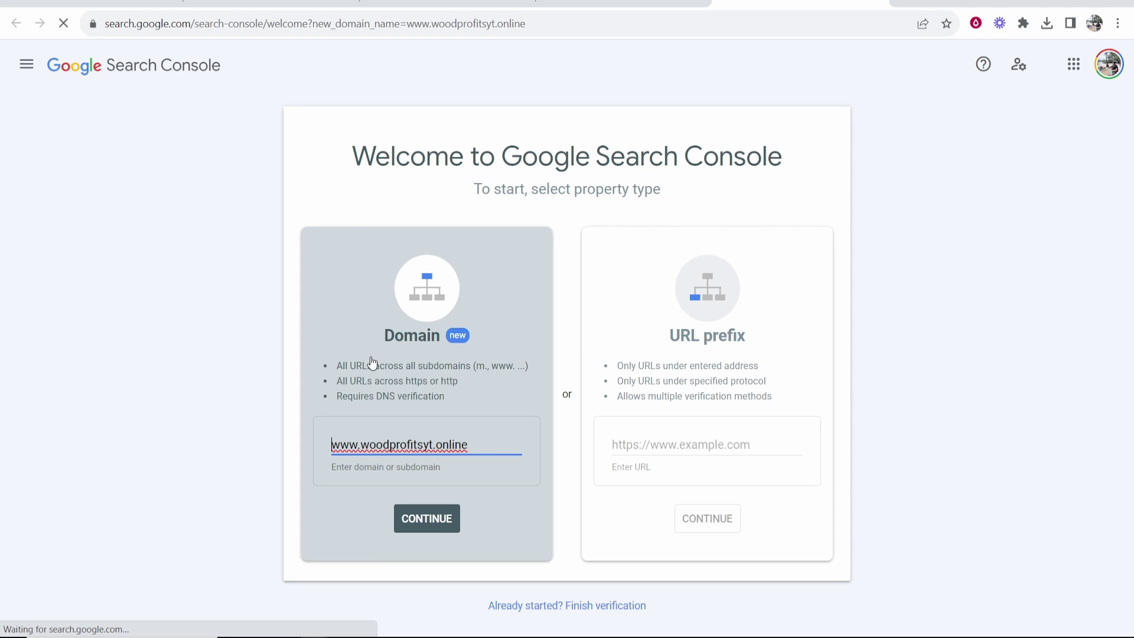
{"action": "left_click_drag", "start_coordinate": [472, 442], "coordinate": [305, 444]}
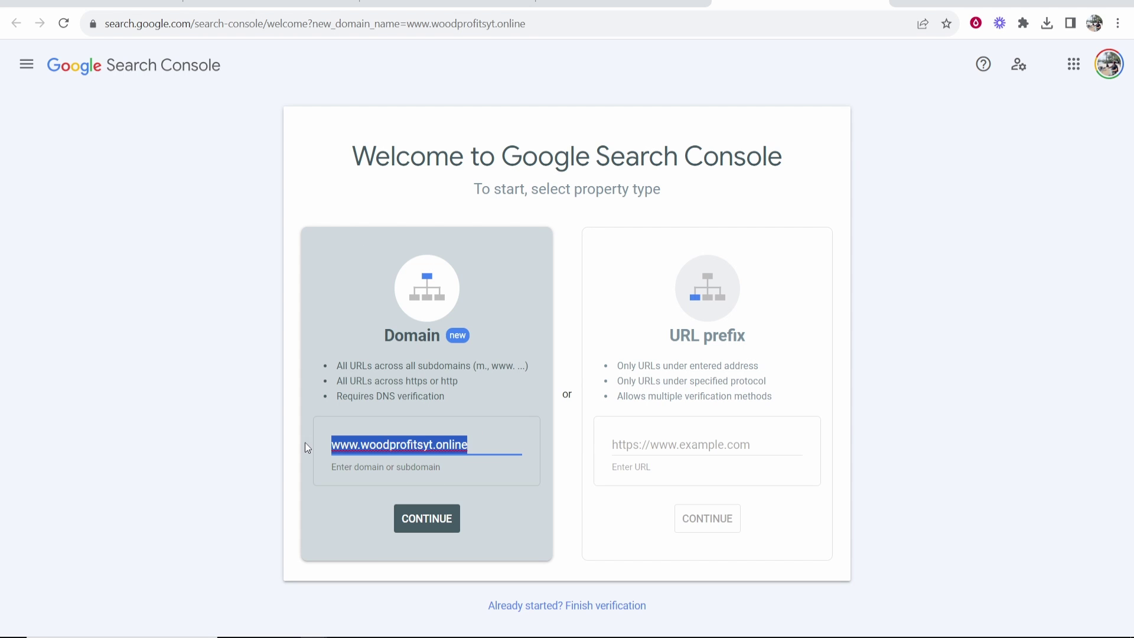
{"action": "left_click", "coordinate": [416, 520]}
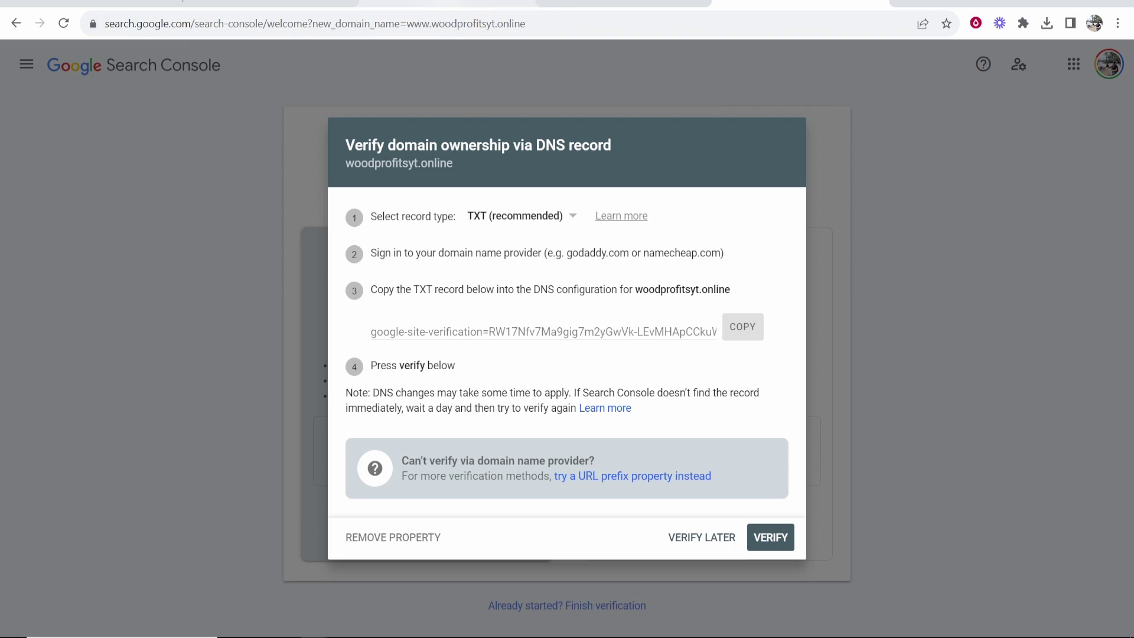
{"action": "left_click", "coordinate": [449, 2]}
{"action": "mouse_move", "coordinate": [501, 295]}
{"action": "left_click", "coordinate": [346, 403]}
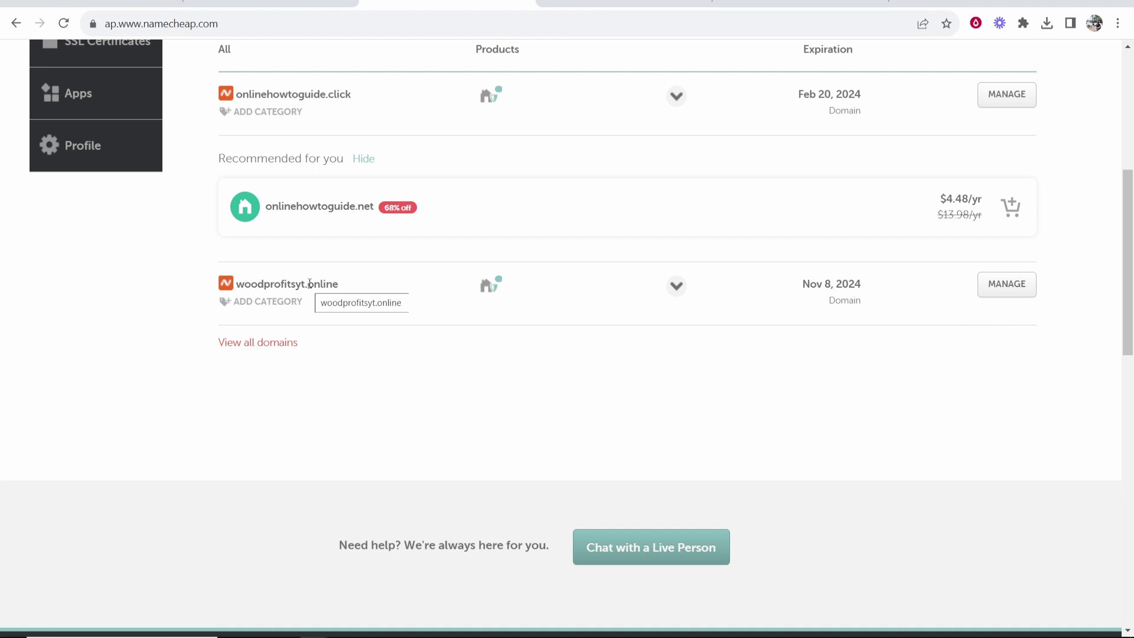
Step: In Advanced DNS for woodprofitsyt.online, delete the old TXT record and the @ and www redirect records
{"action": "left_click", "coordinate": [1012, 292]}
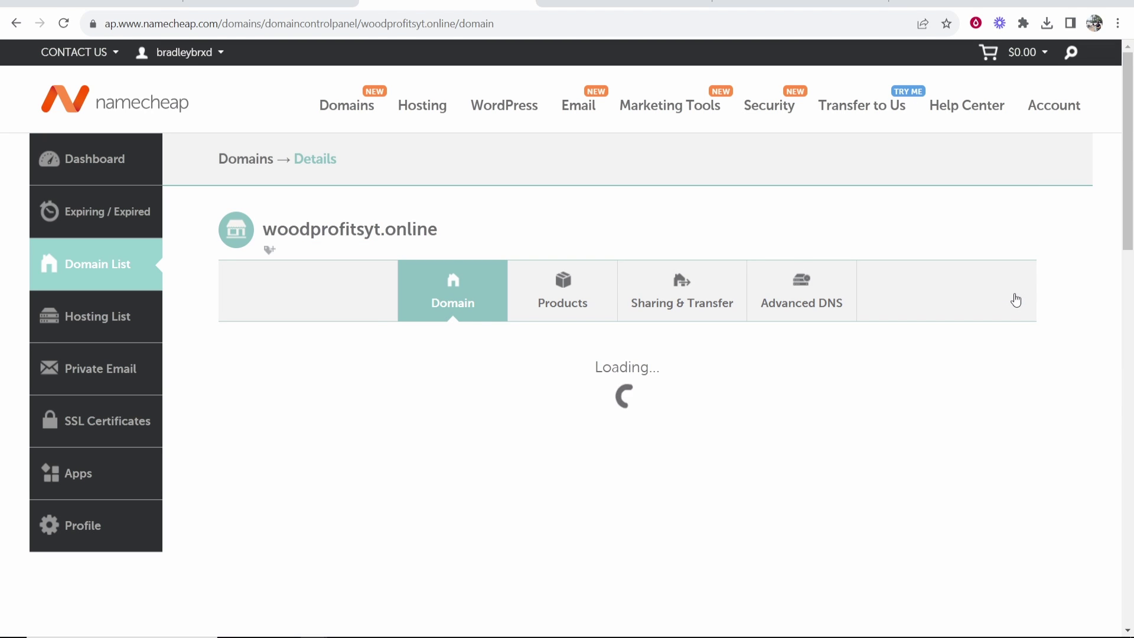
{"action": "left_click", "coordinate": [801, 284]}
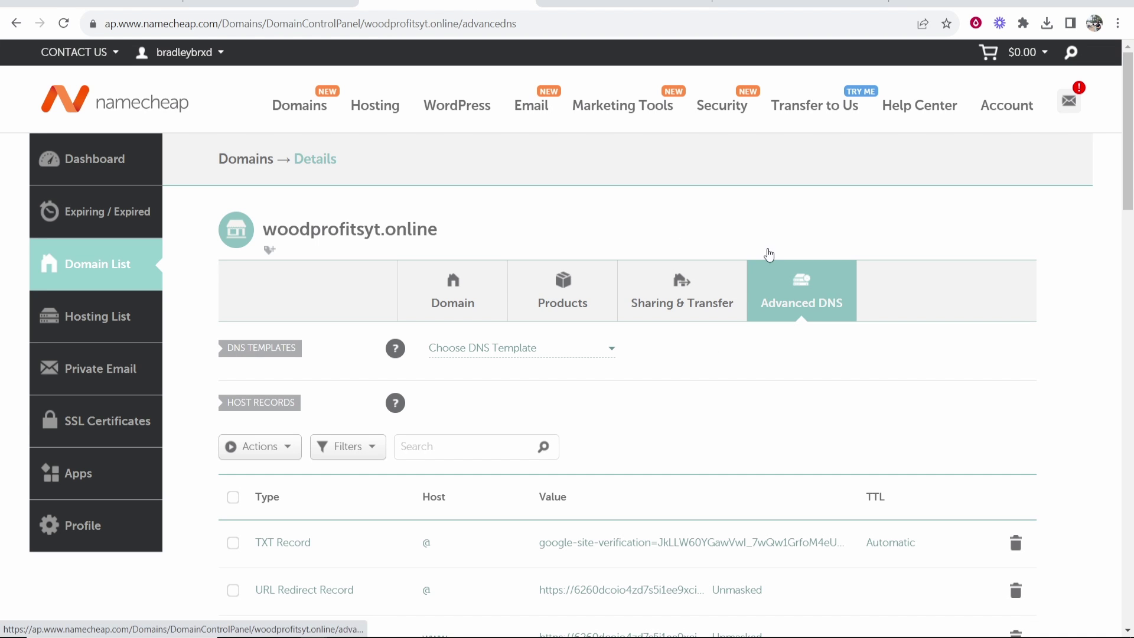
{"action": "scroll", "coordinate": [750, 308], "scroll_direction": "down", "scroll_amount": 4}
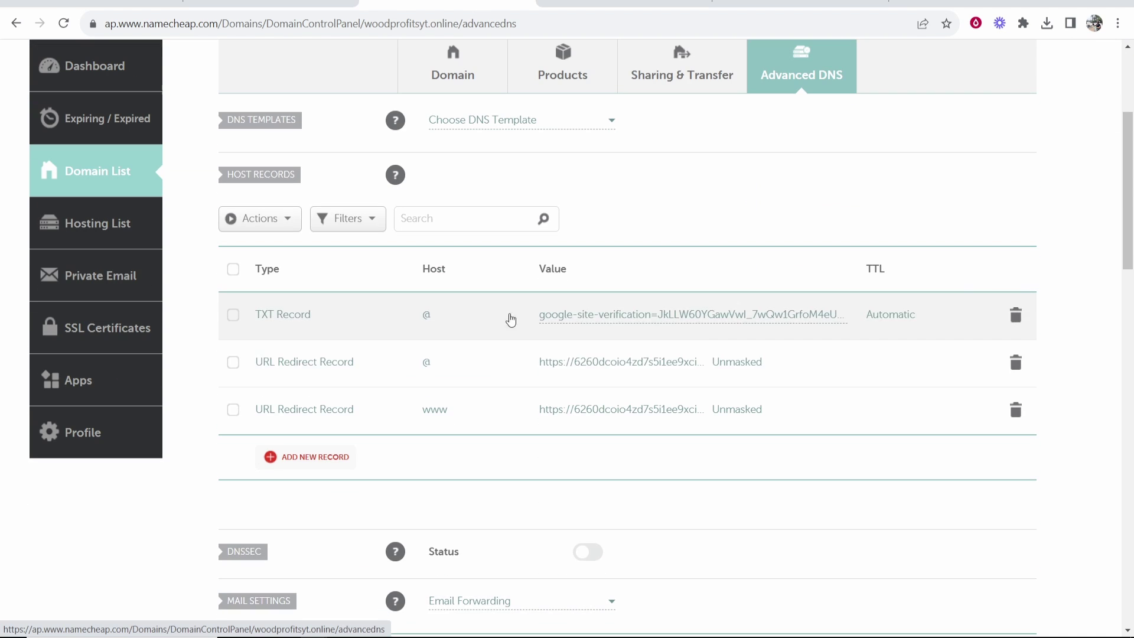
{"action": "left_click", "coordinate": [1015, 314]}
{"action": "left_click", "coordinate": [952, 385]}
{"action": "left_click", "coordinate": [1015, 315]}
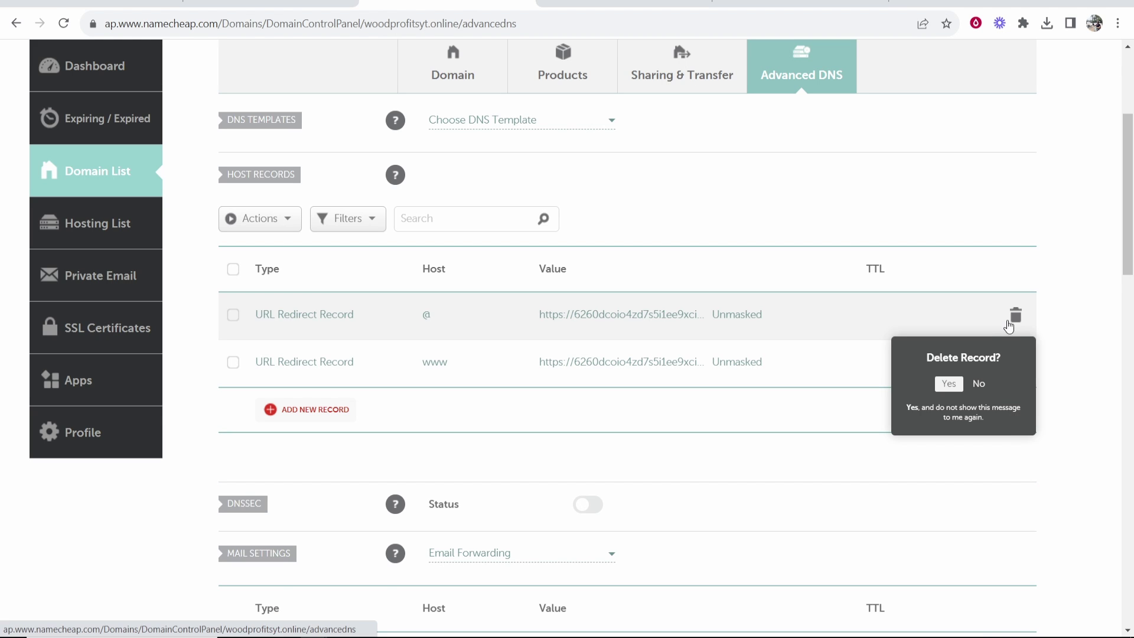
{"action": "left_click", "coordinate": [948, 382]}
{"action": "left_click", "coordinate": [1016, 315]}
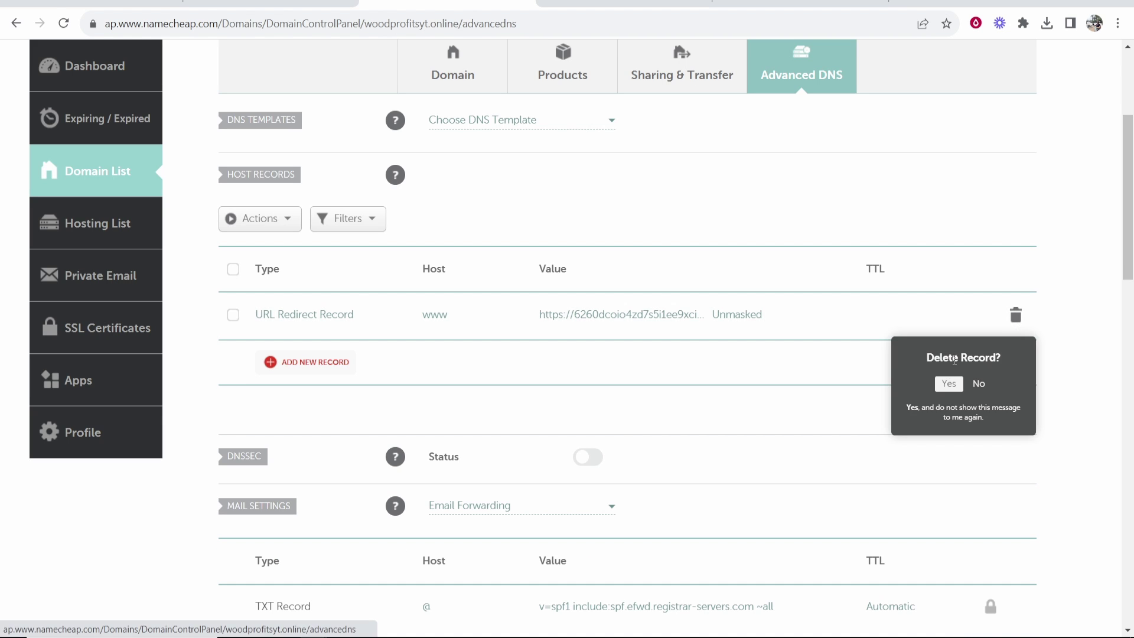
{"action": "left_click", "coordinate": [951, 383]}
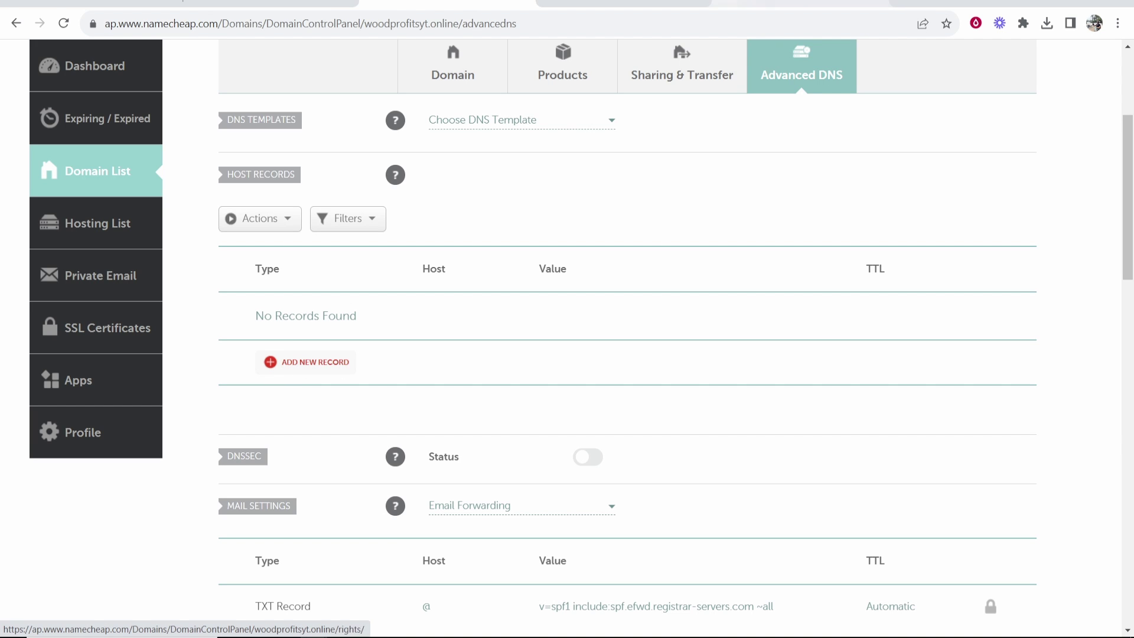
Step: Copy the google-site-verification TXT value from Search Console
{"action": "left_click", "coordinate": [801, 3]}
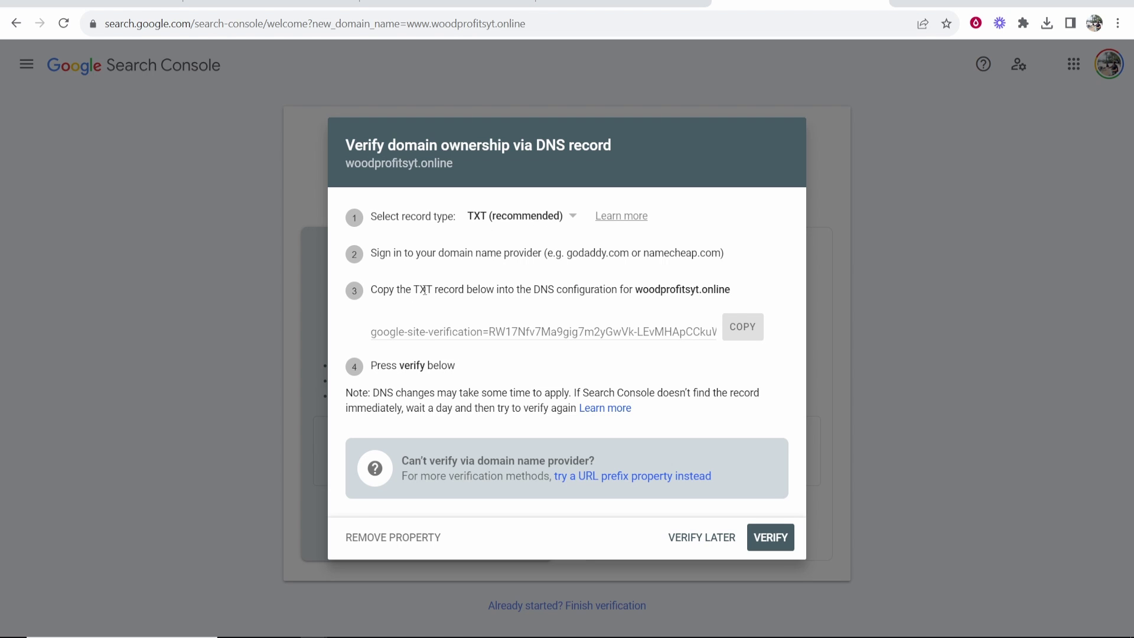
{"action": "left_click_drag", "start_coordinate": [396, 332], "coordinate": [719, 328]}
{"action": "left_click", "coordinate": [730, 331]}
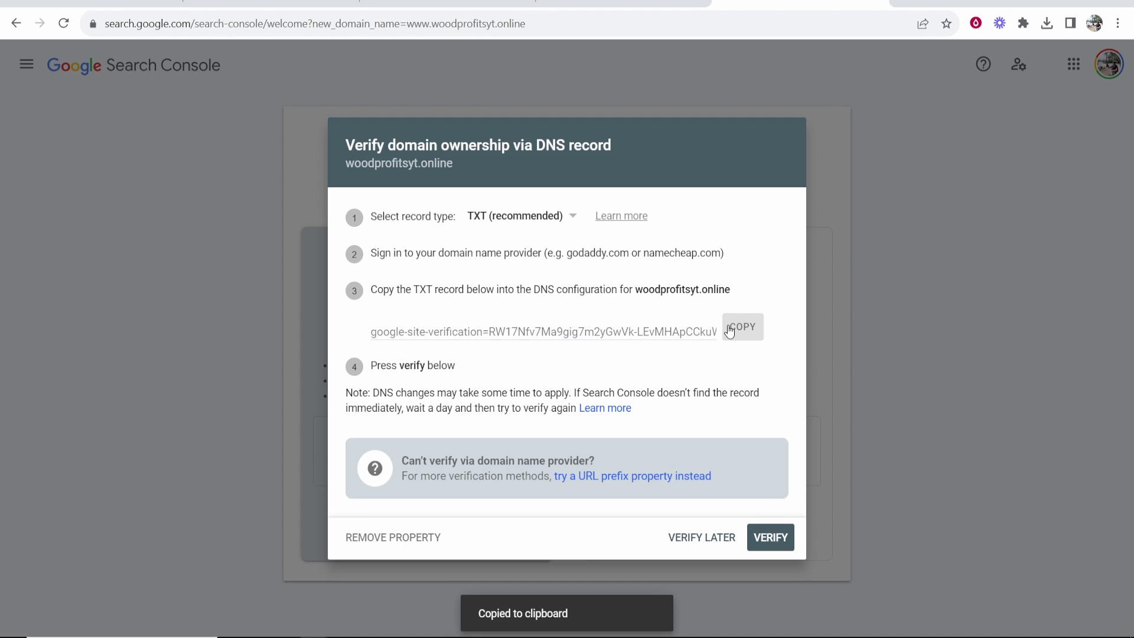
{"action": "left_click", "coordinate": [447, 3]}
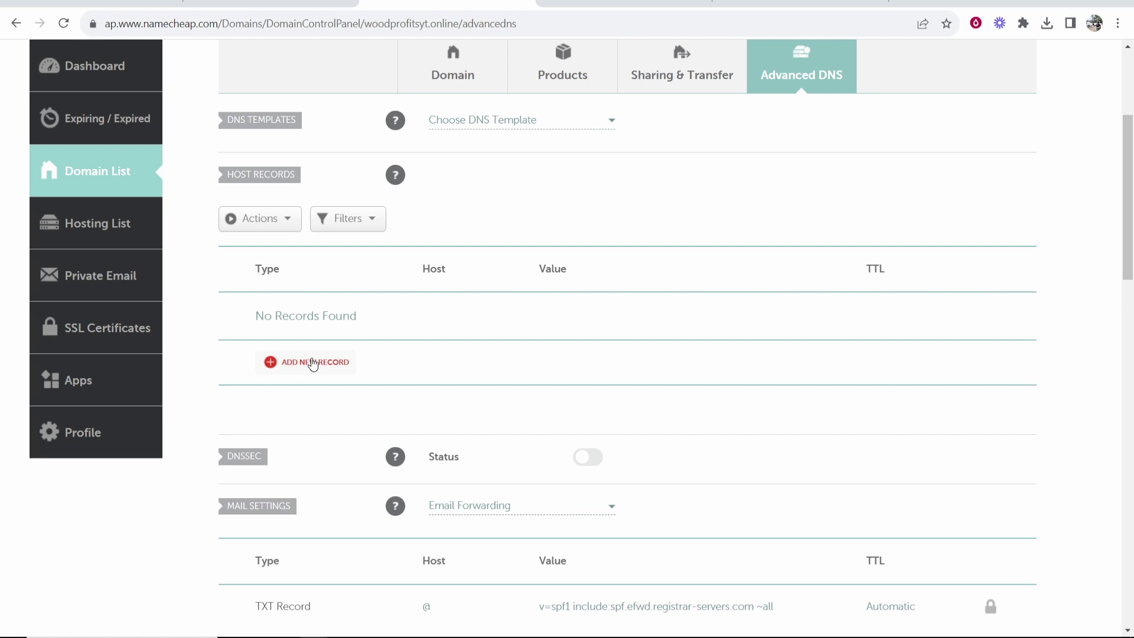
Step: Add and save a TXT record with host @ holding the google-site-verification token
{"action": "left_click", "coordinate": [293, 365]}
{"action": "scroll", "coordinate": [296, 349], "scroll_direction": "down", "scroll_amount": 3}
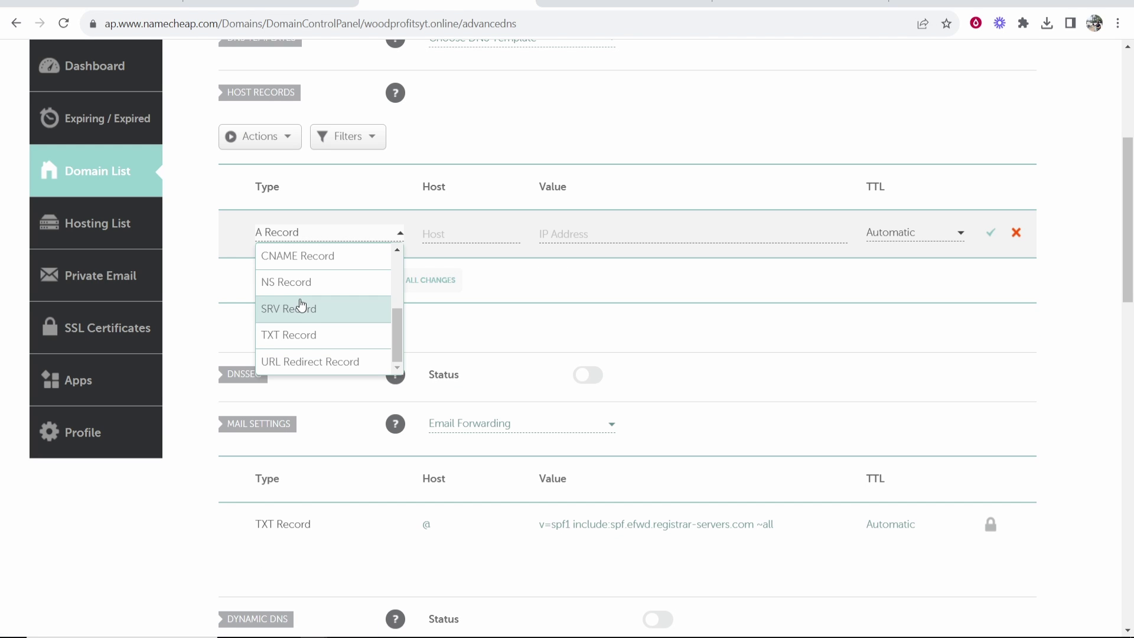
{"action": "left_click", "coordinate": [296, 341]}
{"action": "left_click", "coordinate": [480, 234]}
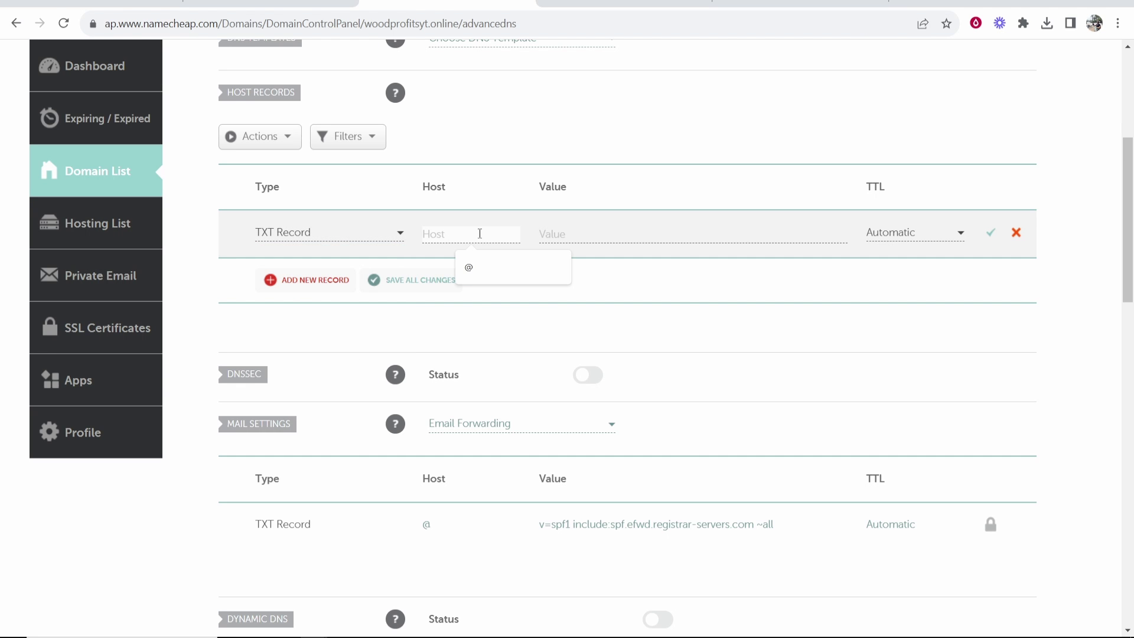
{"action": "type", "text": "@"}
{"action": "right_click", "coordinate": [618, 231]}
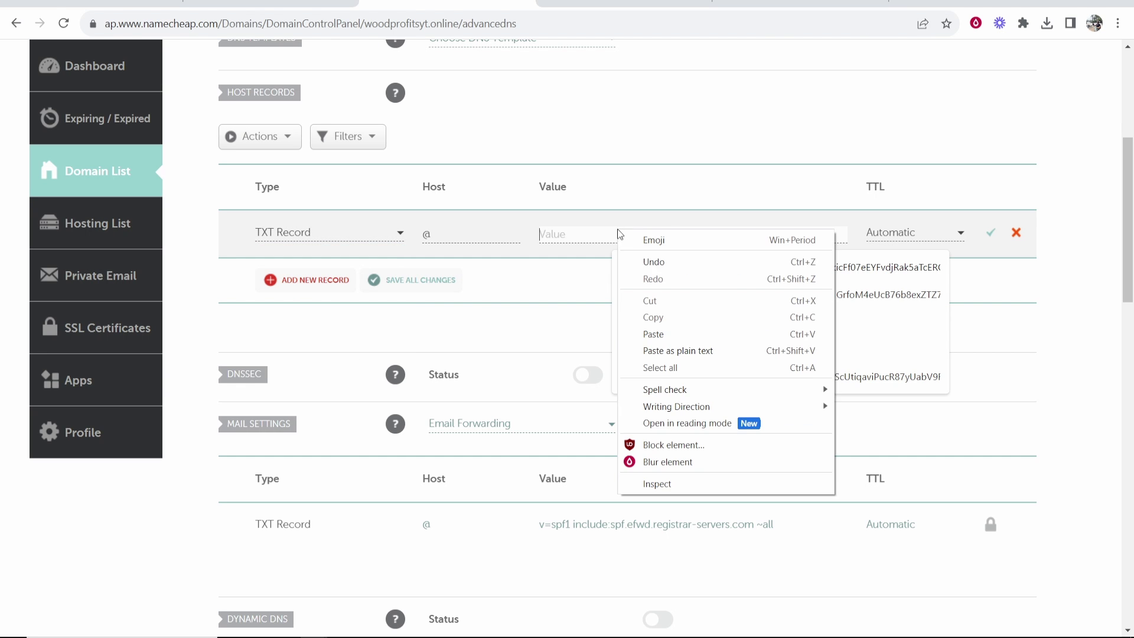
{"action": "left_click", "coordinate": [665, 340]}
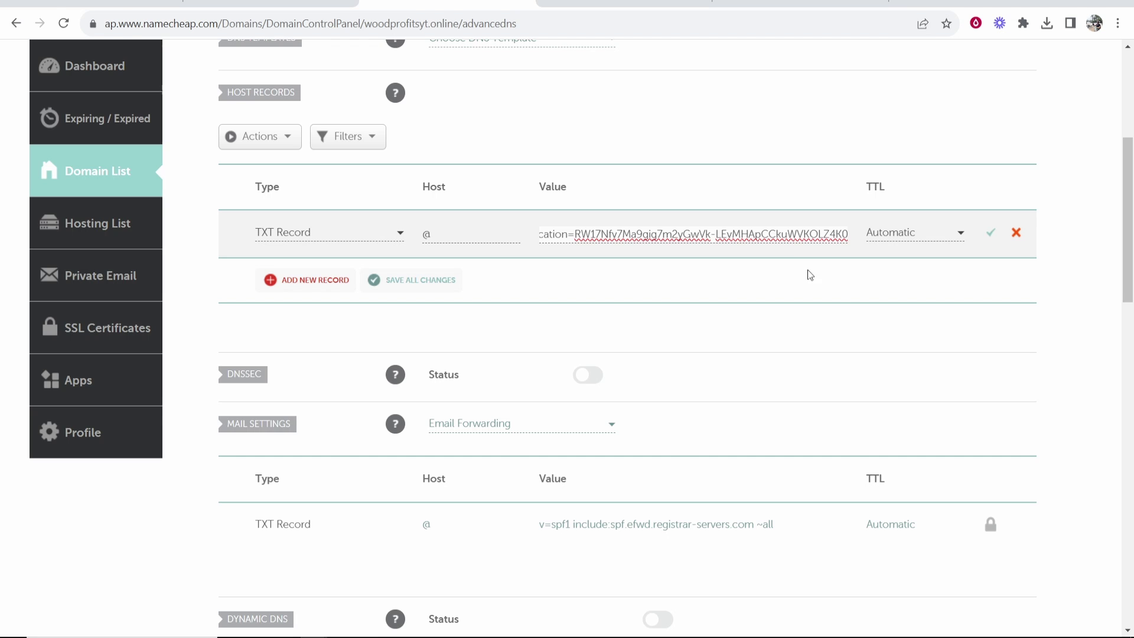
{"action": "left_click", "coordinate": [991, 236]}
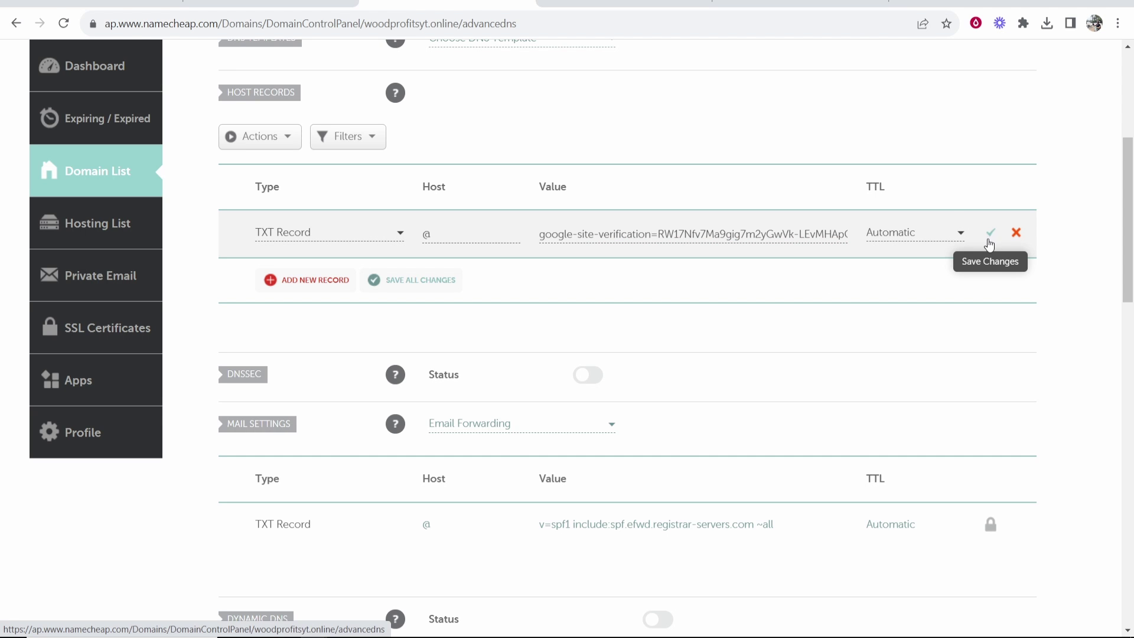
{"action": "left_click", "coordinate": [993, 236]}
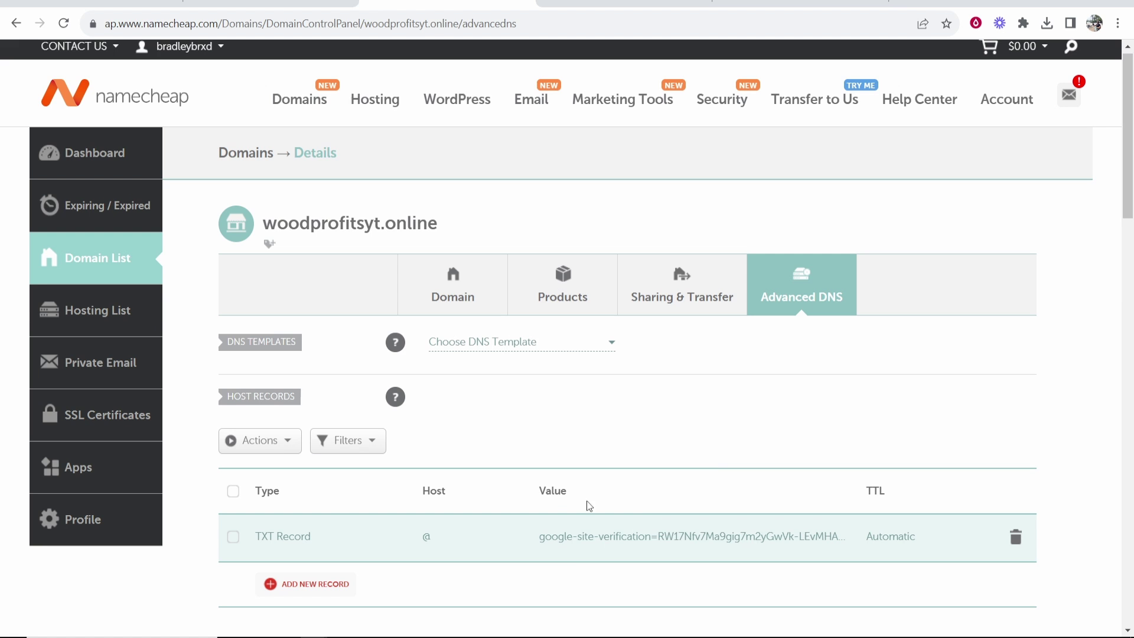
Step: Run VERIFY in Search Console, retrying after the first failure, until woodprofitsyt.online shows Ownership verified
{"action": "left_click", "coordinate": [801, 4]}
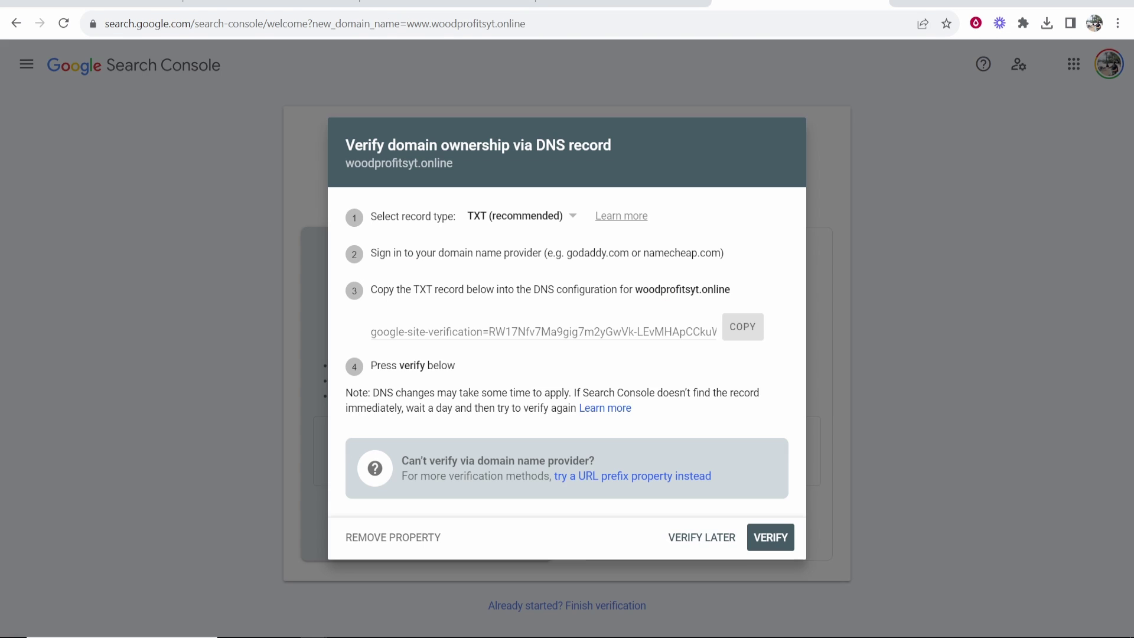
{"action": "left_click", "coordinate": [770, 537]}
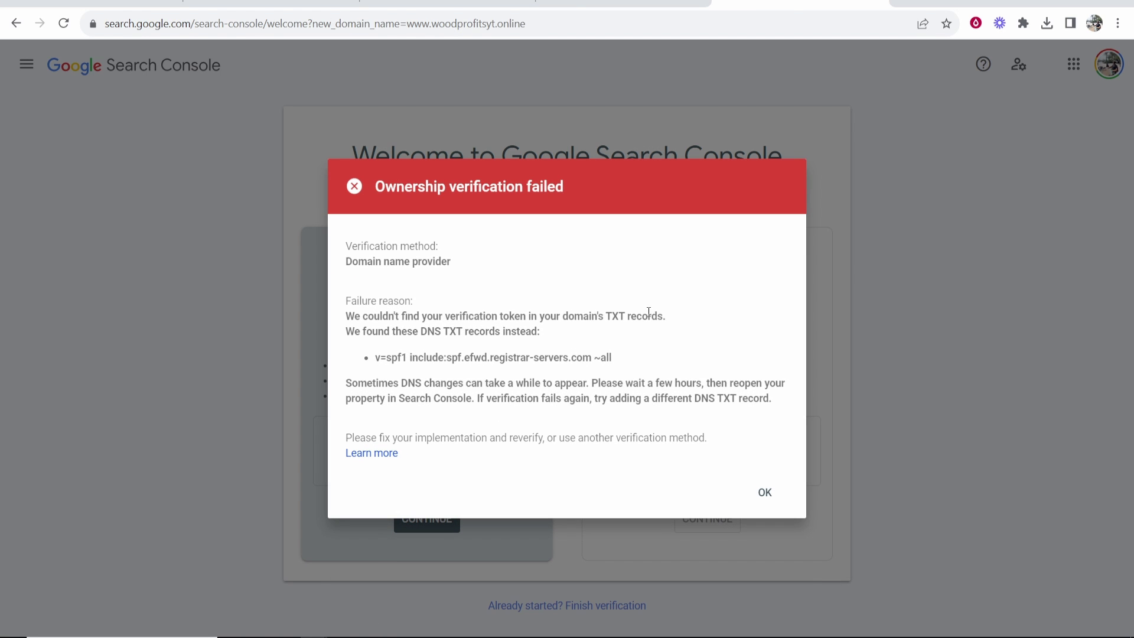
{"action": "left_click", "coordinate": [765, 492]}
{"action": "left_click", "coordinate": [767, 534]}
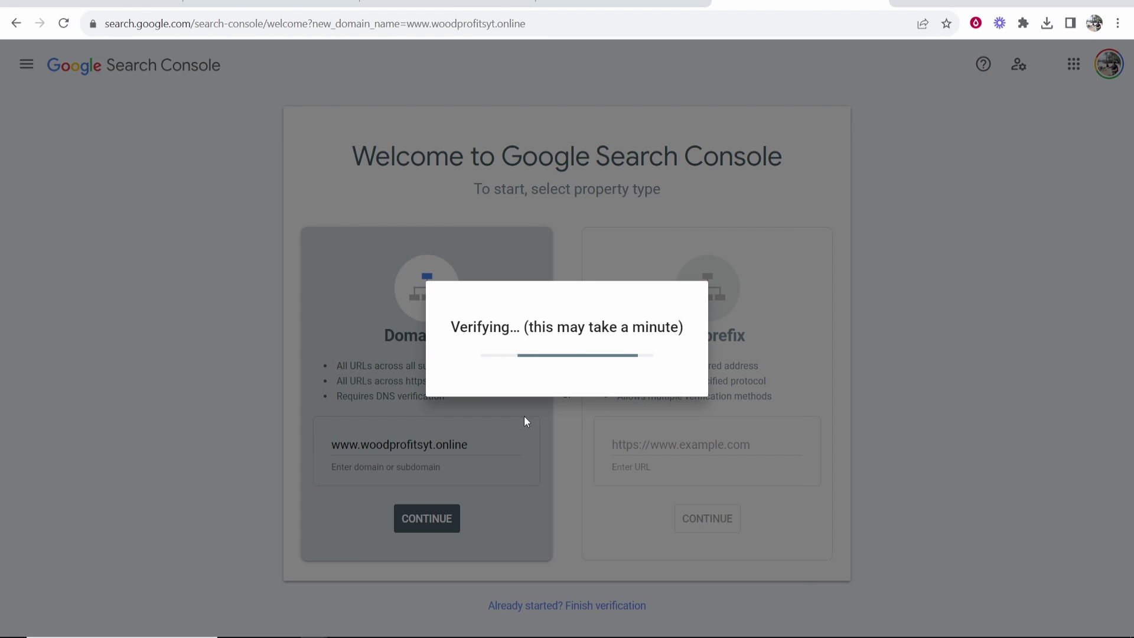
{"action": "triple_click", "coordinate": [486, 256]}
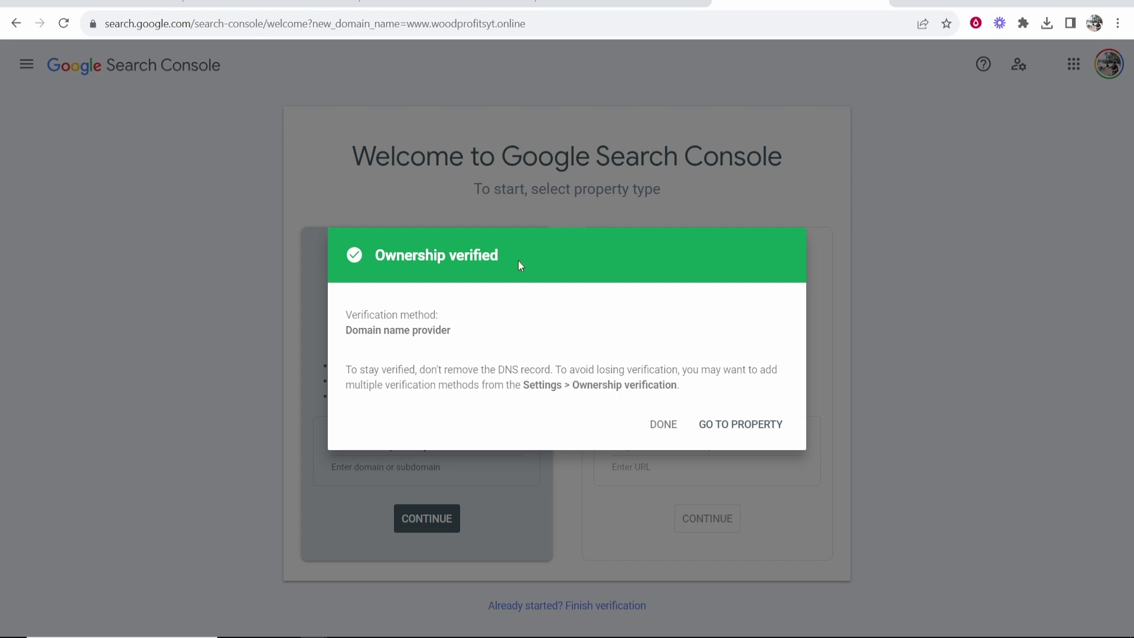
{"action": "triple_click", "coordinate": [518, 265]}
{"action": "left_click", "coordinate": [444, 264]}
{"action": "left_click", "coordinate": [667, 426]}
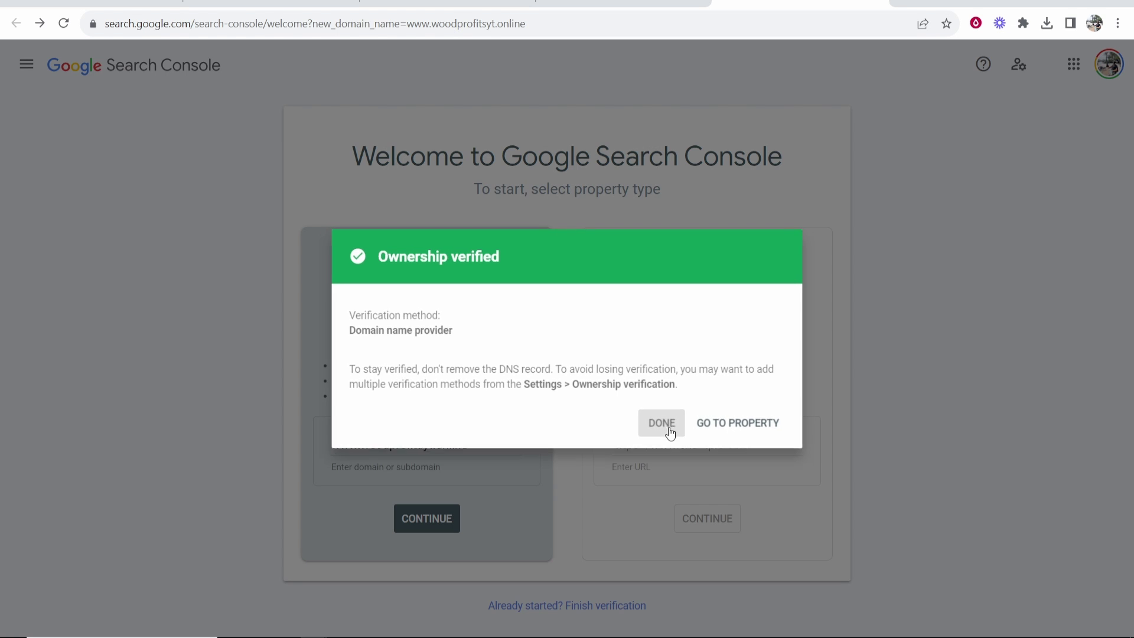
Step: Restart the custom domain setup and enter woodprofitsyt.online, copied from Namecheap, as the domain
{"action": "left_click", "coordinate": [620, 4]}
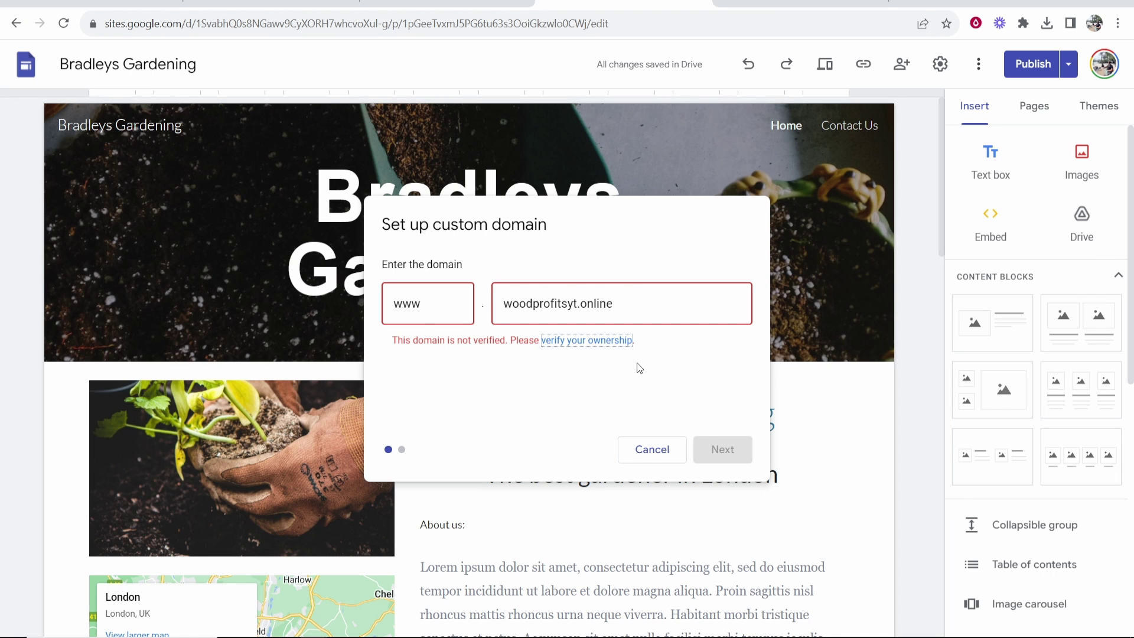
{"action": "left_click", "coordinate": [654, 450]}
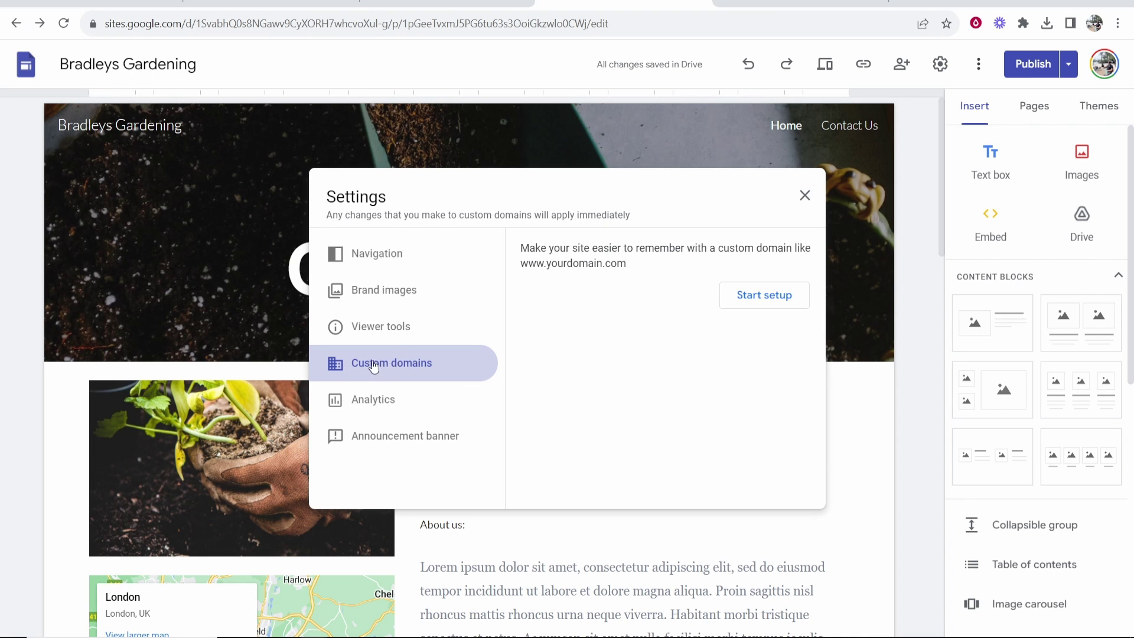
{"action": "left_click", "coordinate": [754, 298]}
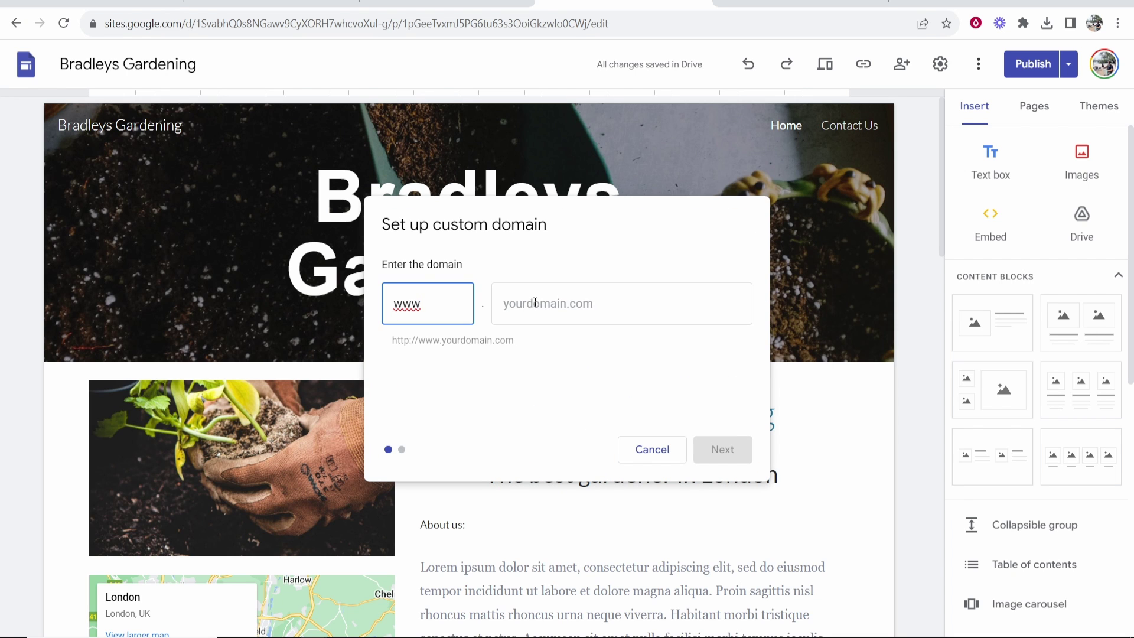
{"action": "left_click", "coordinate": [566, 303]}
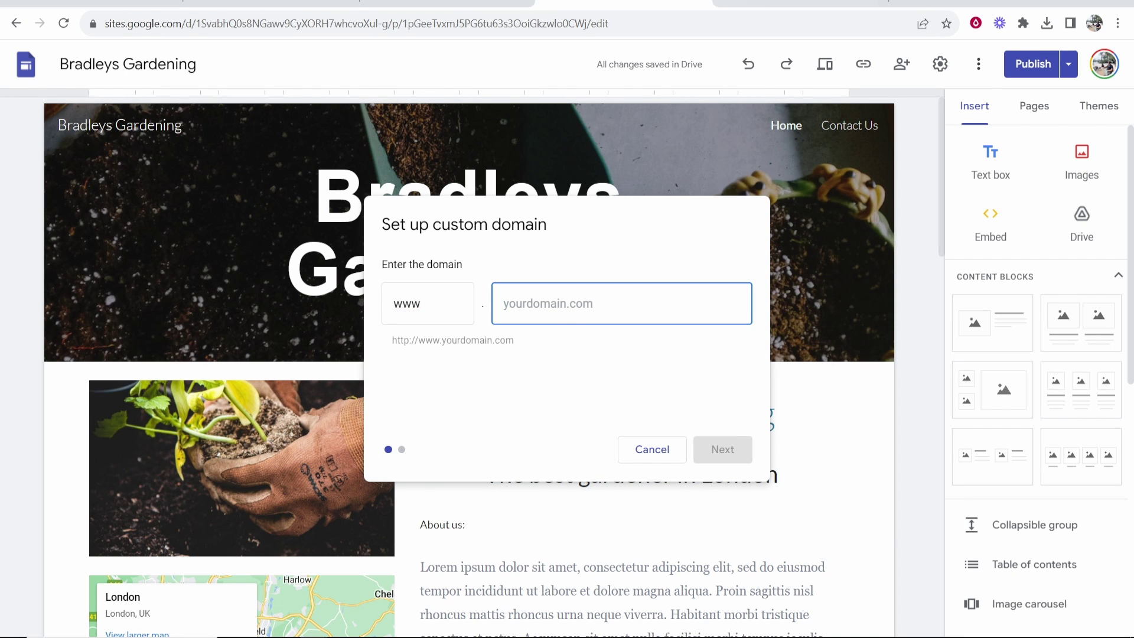
{"action": "left_click", "coordinate": [447, 5]}
{"action": "mouse_move", "coordinate": [449, 234]}
{"action": "left_mouse_down"}
{"action": "mouse_move", "coordinate": [290, 234]}
{"action": "mouse_move", "coordinate": [451, 232]}
{"action": "left_mouse_up"}
{"action": "left_click", "coordinate": [271, 238]}
{"action": "key", "text": "ctrl+c"}
{"action": "key", "text": "ctrl+Tab"}
{"action": "key", "text": "ctrl+v"}
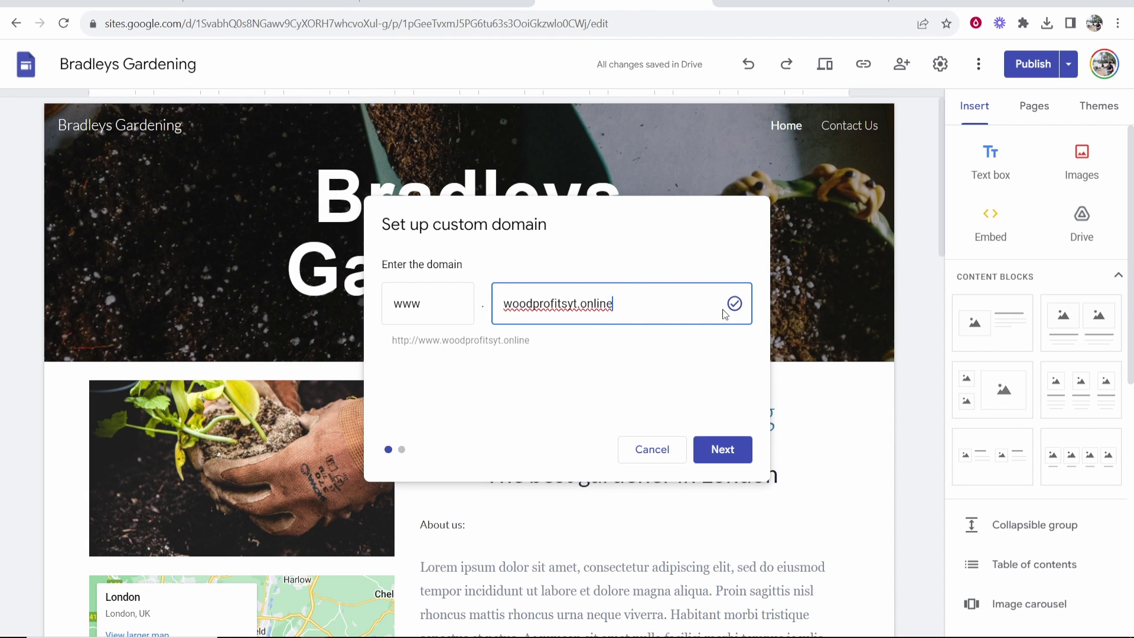
{"action": "left_click", "coordinate": [724, 454]}
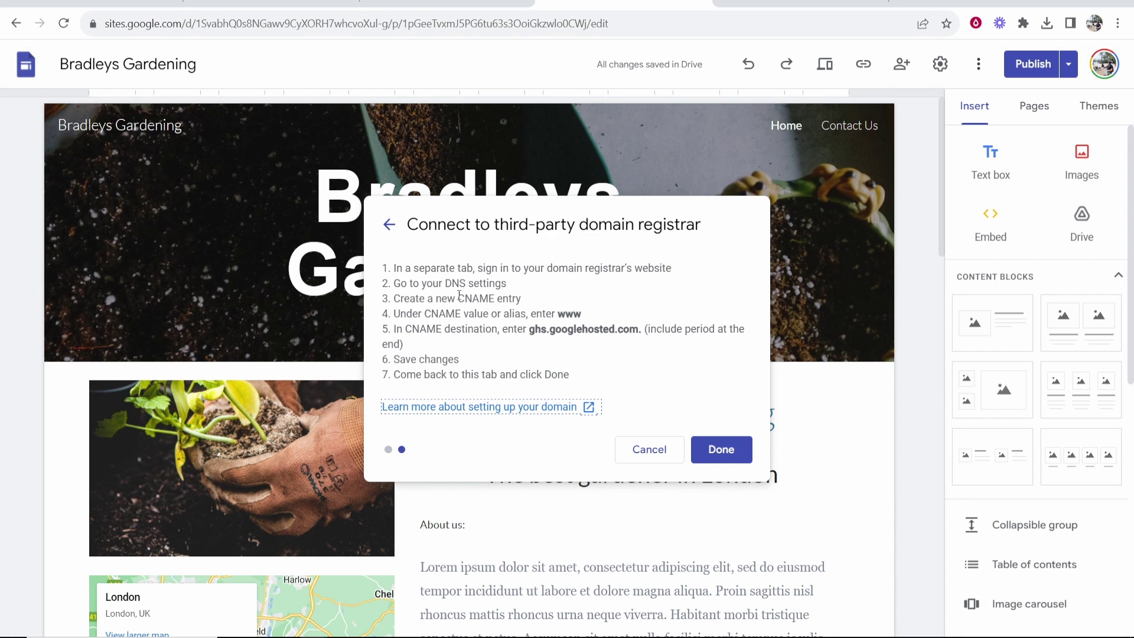
Step: Review the CNAME instructions pointing www to ghs.googlehosted.com. and select the destination
{"action": "left_click_drag", "start_coordinate": [460, 293], "coordinate": [498, 297]}
{"action": "left_click", "coordinate": [501, 295]}
{"action": "left_click_drag", "start_coordinate": [558, 312], "coordinate": [636, 329]}
{"action": "left_click", "coordinate": [524, 332]}
{"action": "key", "text": "ctrl+c"}
{"action": "left_click", "coordinate": [636, 329]}
{"action": "left_click", "coordinate": [447, 3]}
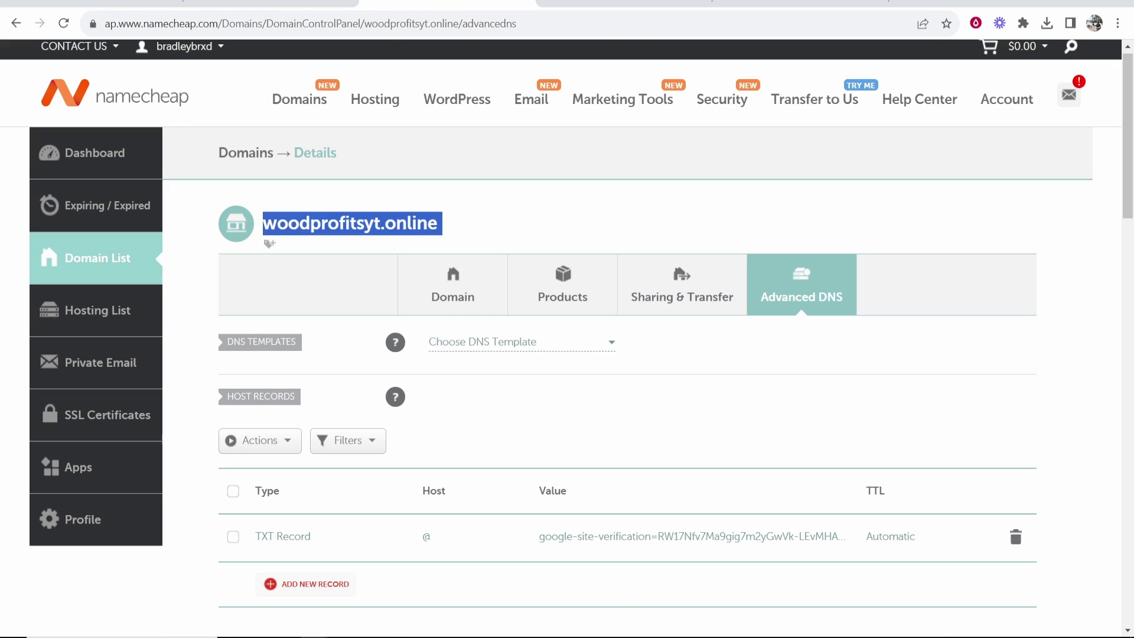
{"action": "left_click", "coordinate": [646, 203]}
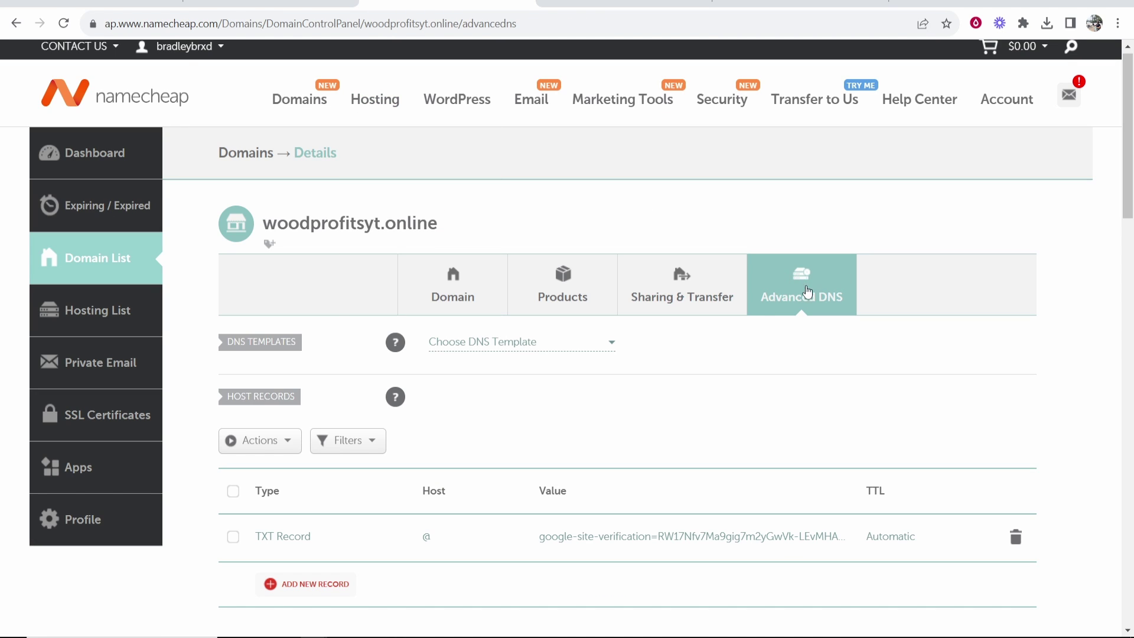
{"action": "scroll", "coordinate": [709, 302], "scroll_direction": "down", "scroll_amount": 3}
{"action": "left_click", "coordinate": [310, 432]}
{"action": "scroll", "coordinate": [313, 437], "scroll_direction": "down", "scroll_amount": 3}
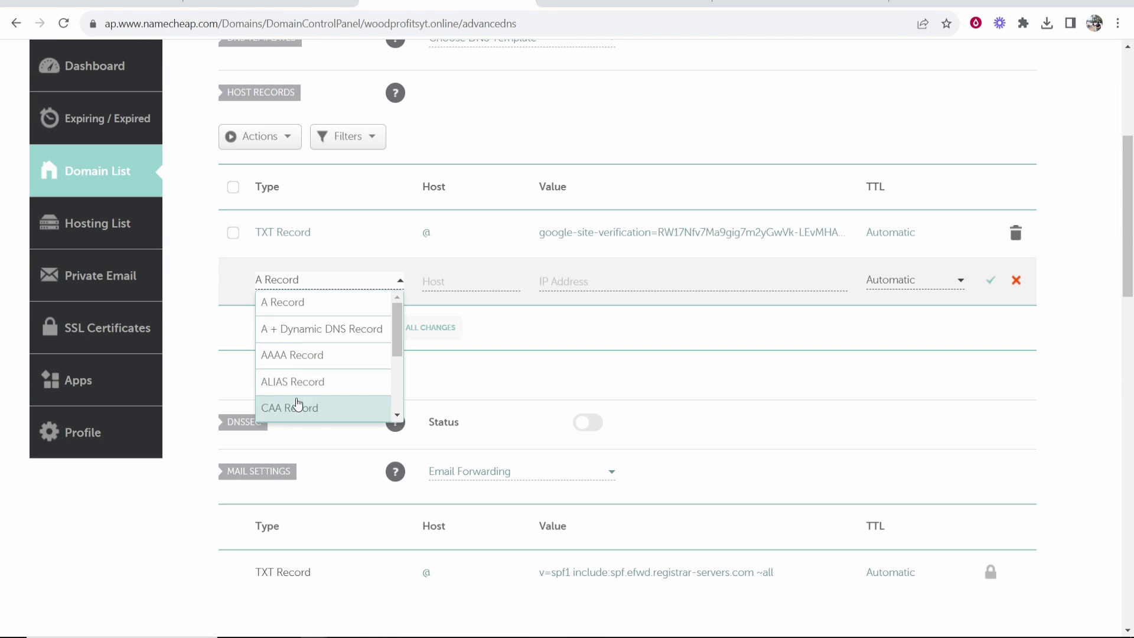
{"action": "scroll", "coordinate": [299, 406], "scroll_direction": "down", "scroll_amount": 3}
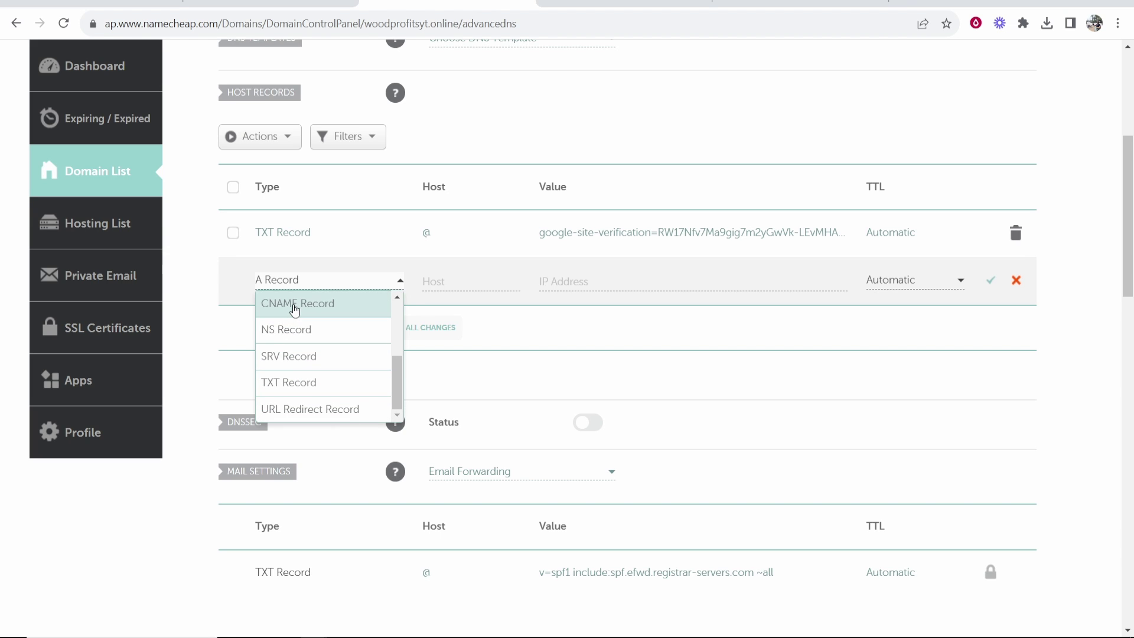
{"action": "left_click", "coordinate": [295, 309]}
{"action": "left_click", "coordinate": [446, 284]}
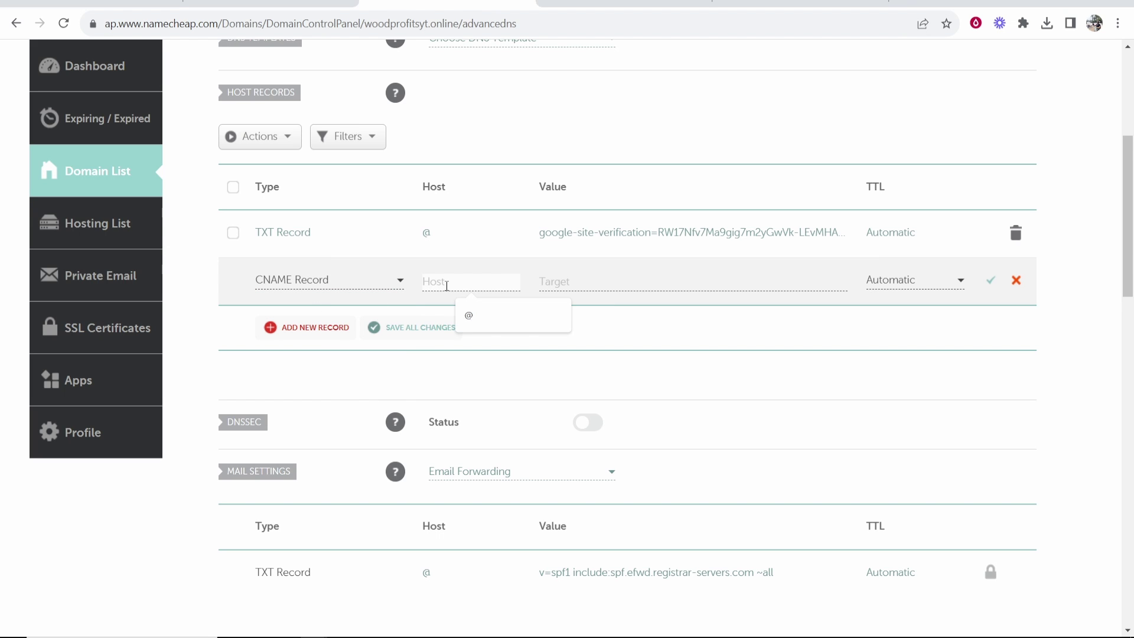
{"action": "type", "text": "www"}
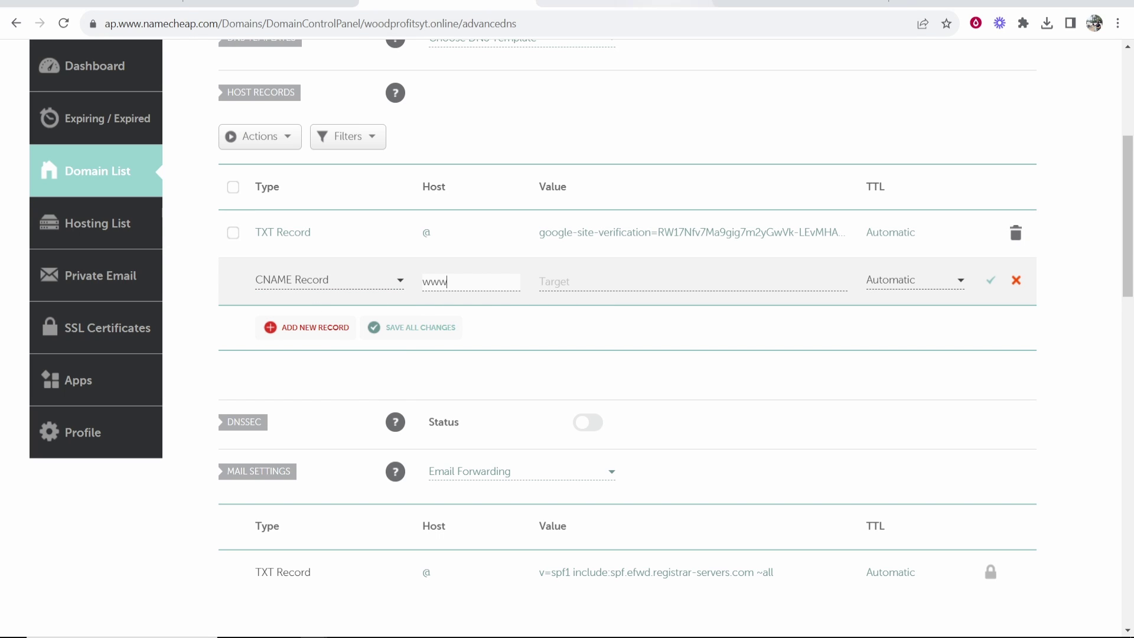
Step: Set the CNAME target to ghs.googlehosted.com., copied from Google Sites, and save the record
{"action": "key", "text": "ctrl+Tab"}
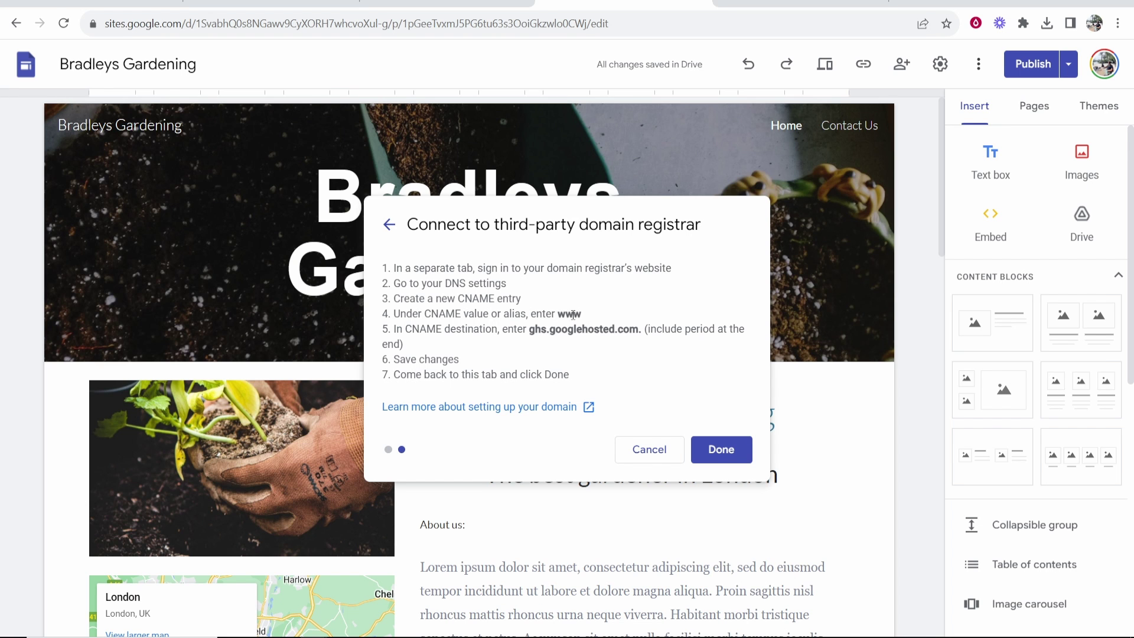
{"action": "left_click_drag", "start_coordinate": [582, 315], "coordinate": [643, 334]}
{"action": "left_click", "coordinate": [561, 316]}
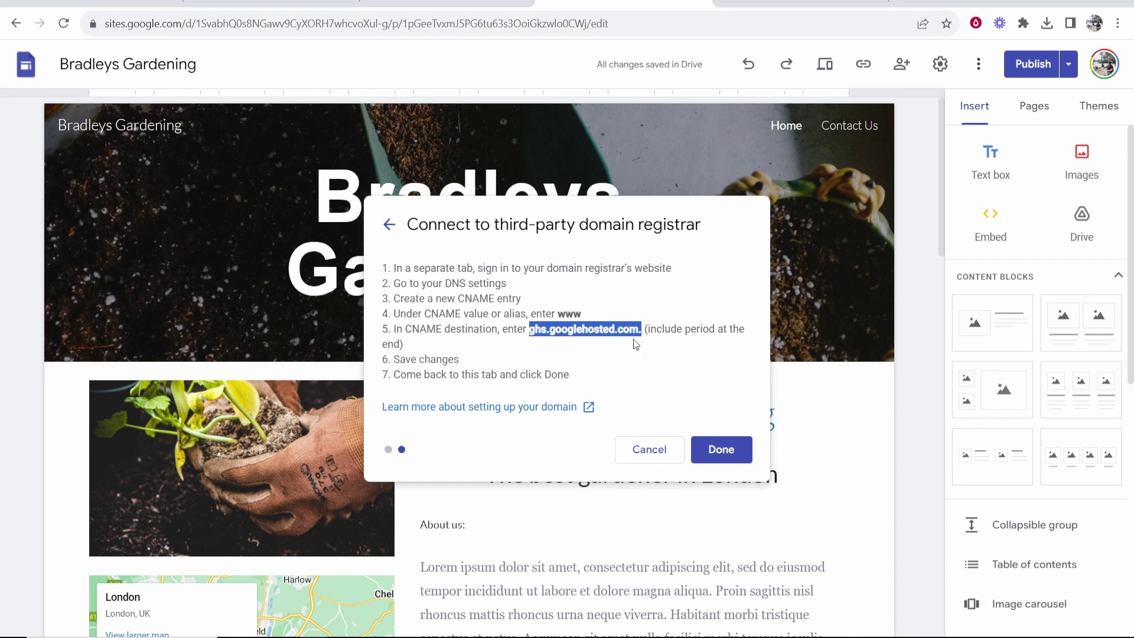
{"action": "right_click", "coordinate": [603, 341]}
{"action": "left_click", "coordinate": [666, 332]}
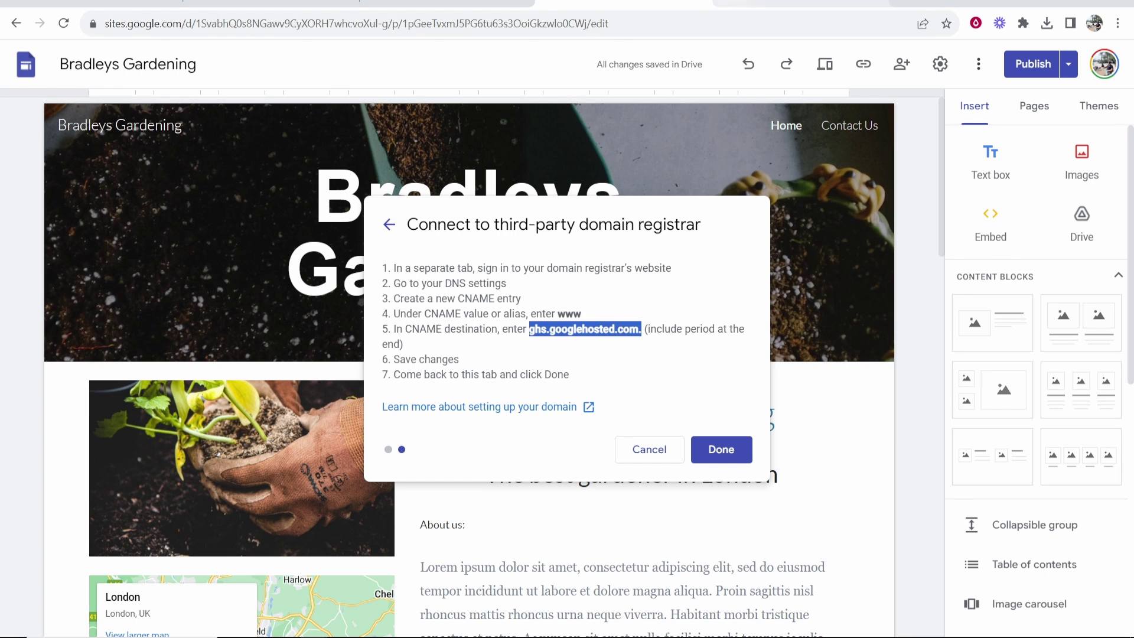
{"action": "key", "text": "ctrl+shift+Tab"}
{"action": "right_click", "coordinate": [618, 282]}
{"action": "left_click", "coordinate": [652, 390]}
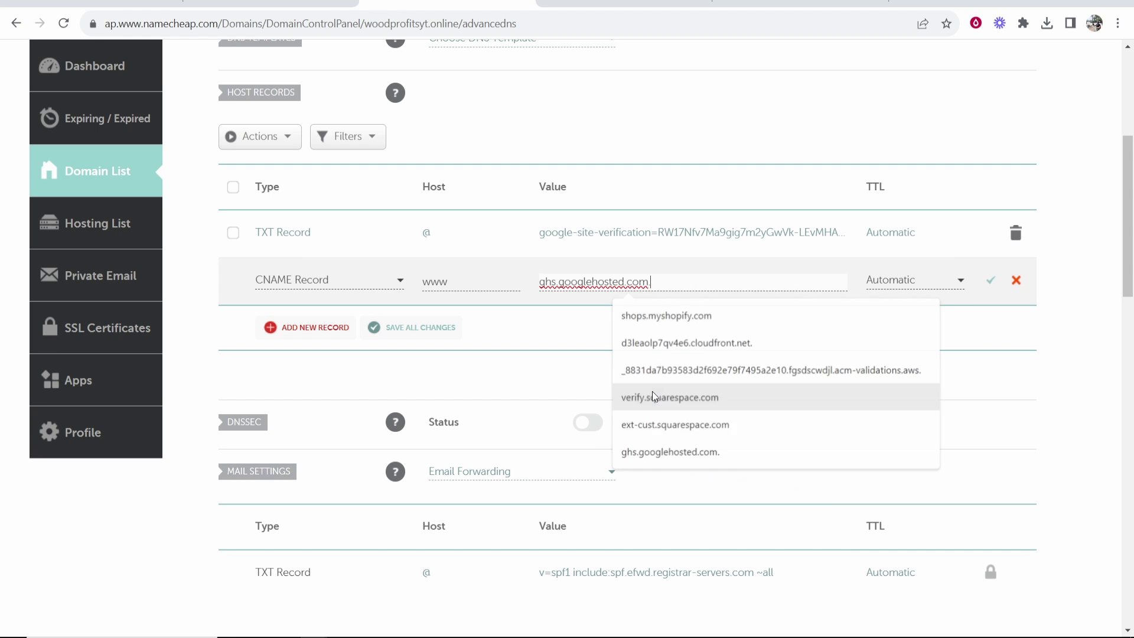
{"action": "left_click", "coordinate": [987, 287]}
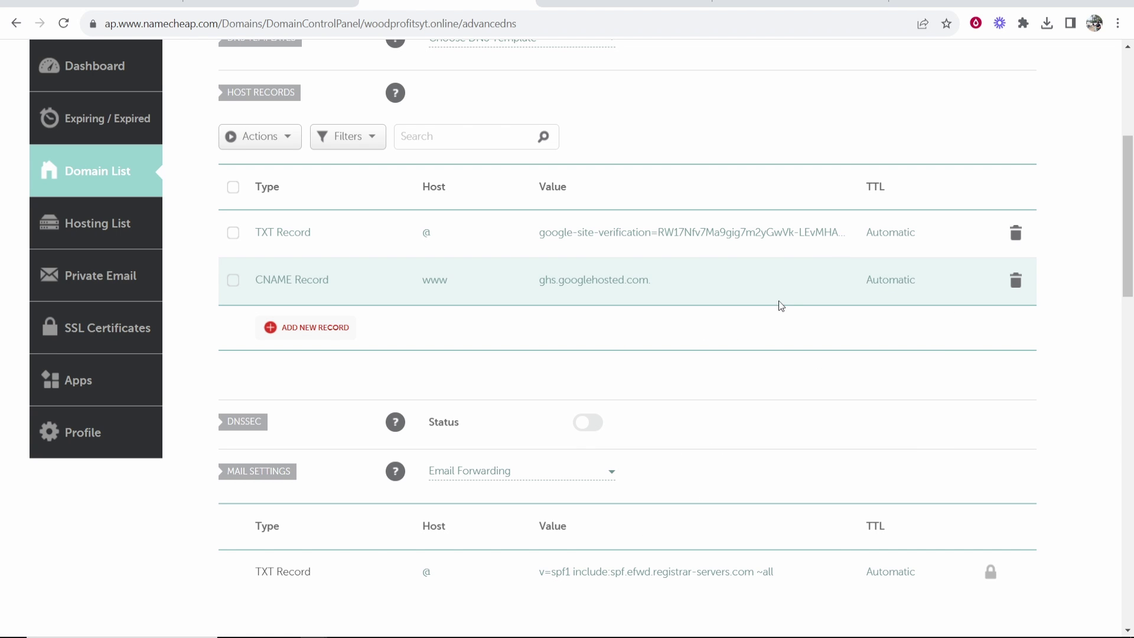
{"action": "scroll", "coordinate": [817, 303], "scroll_direction": "up", "scroll_amount": 3}
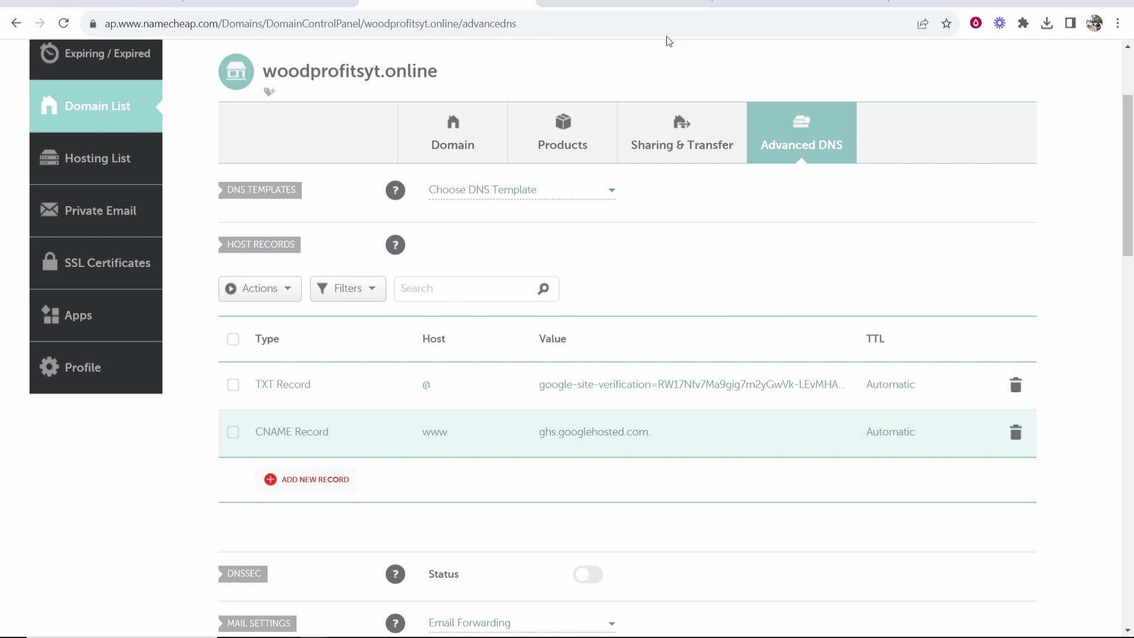
{"action": "left_click", "coordinate": [624, 3]}
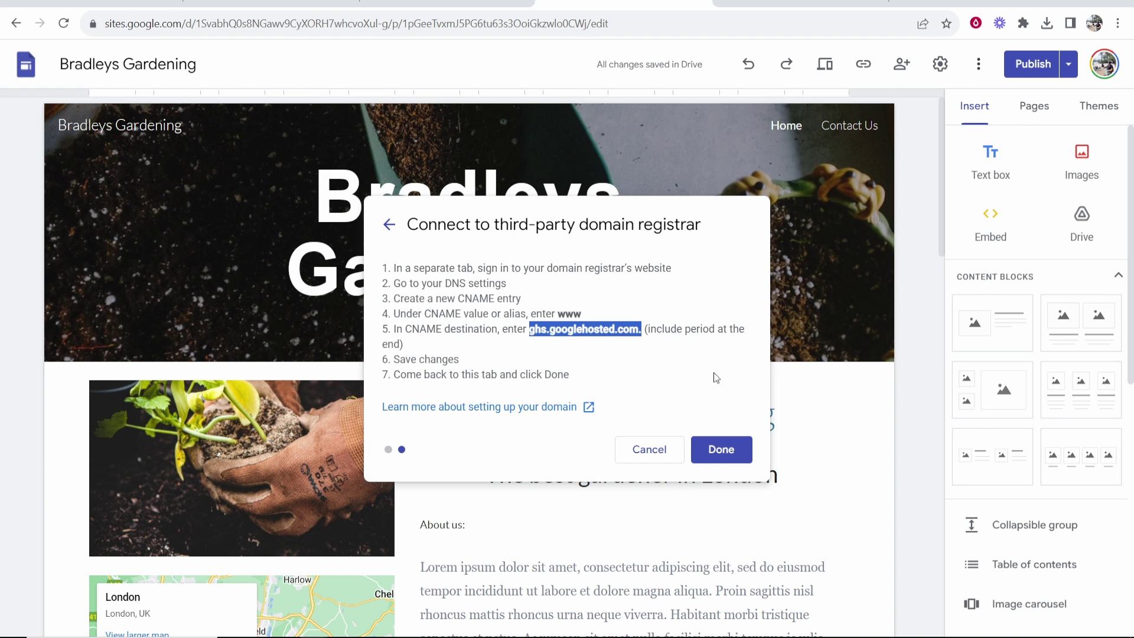
{"action": "left_click", "coordinate": [722, 450]}
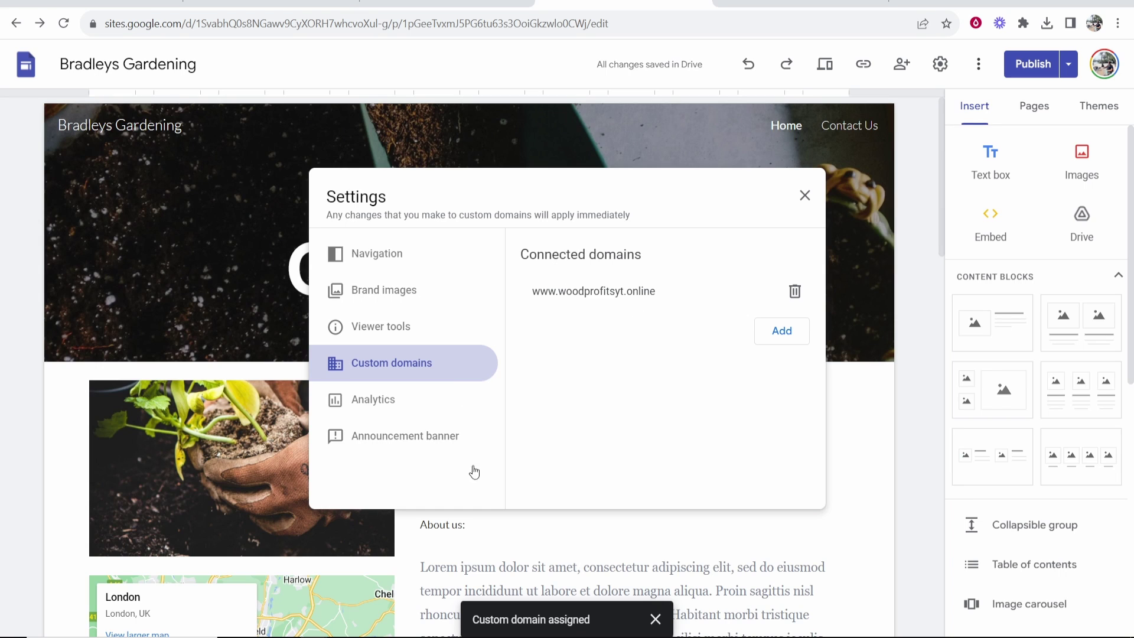
{"action": "left_click", "coordinate": [655, 292]}
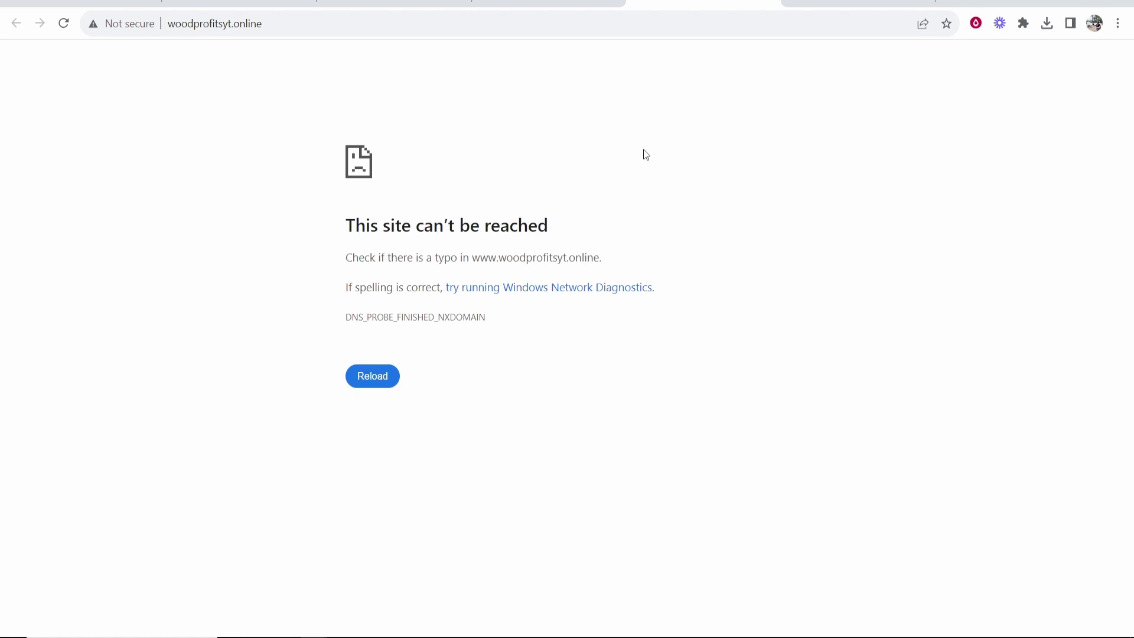